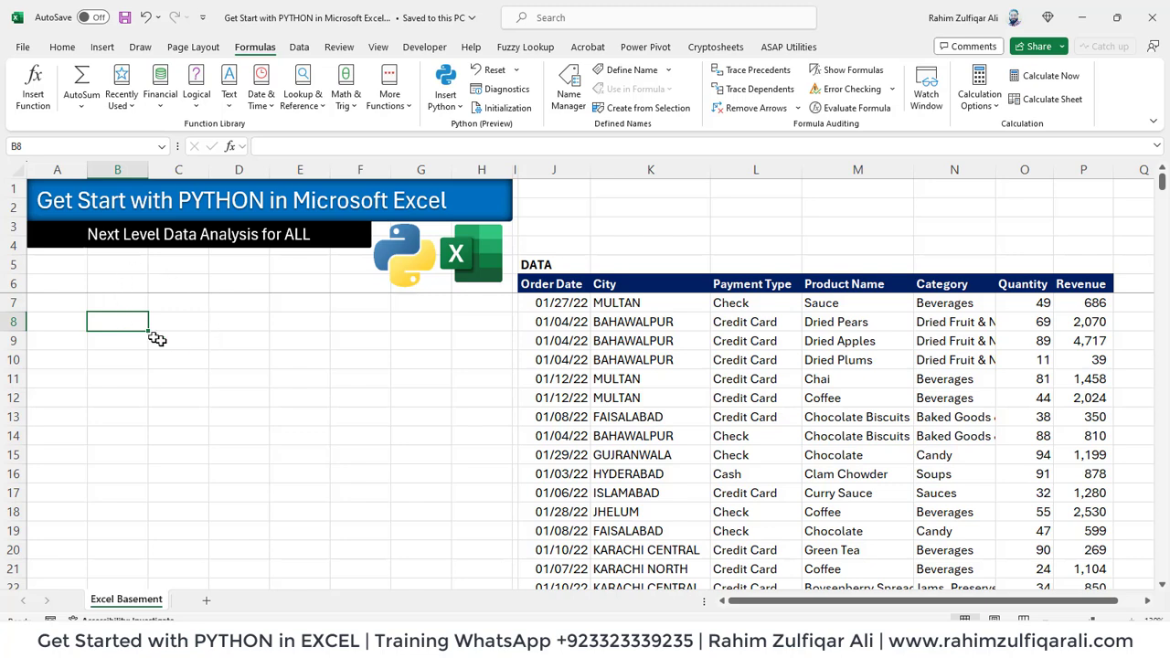
Select B8 for the Python formula, review the Office account subscription details, and return to the sheet.
click(185, 350)
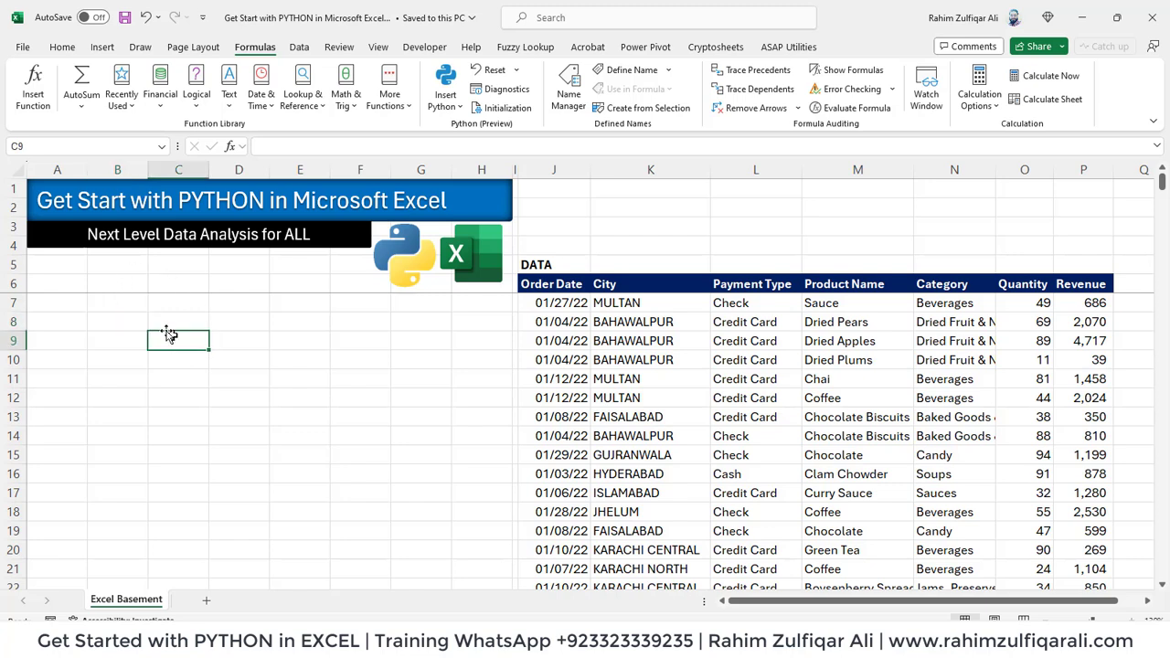
click(123, 322)
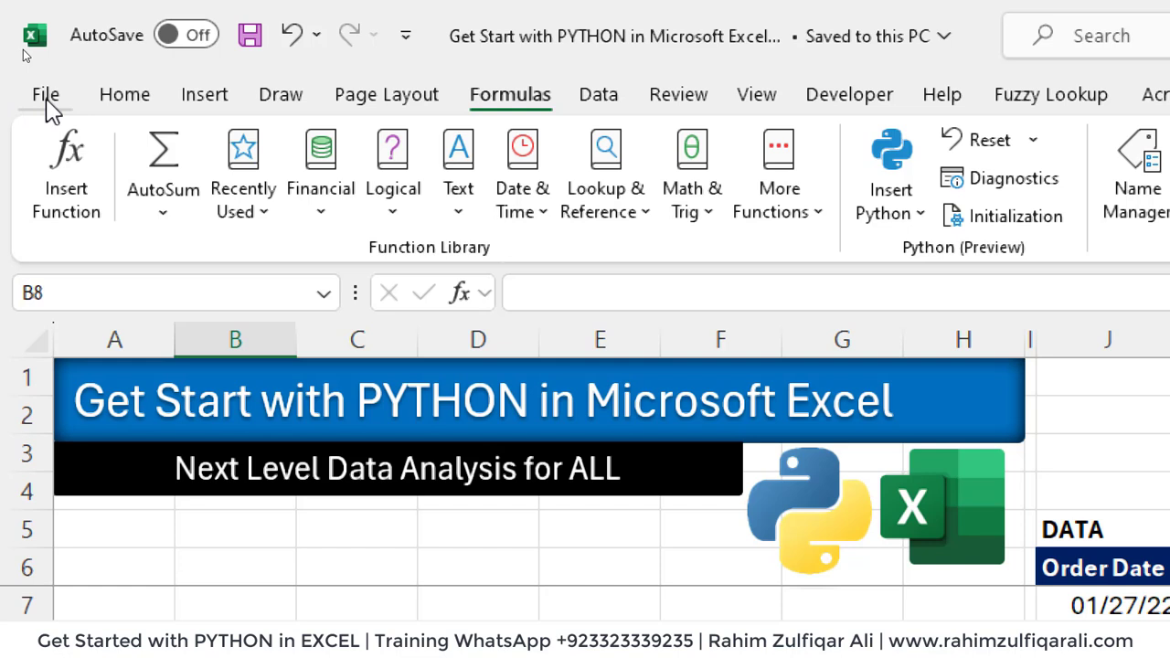
click(45, 98)
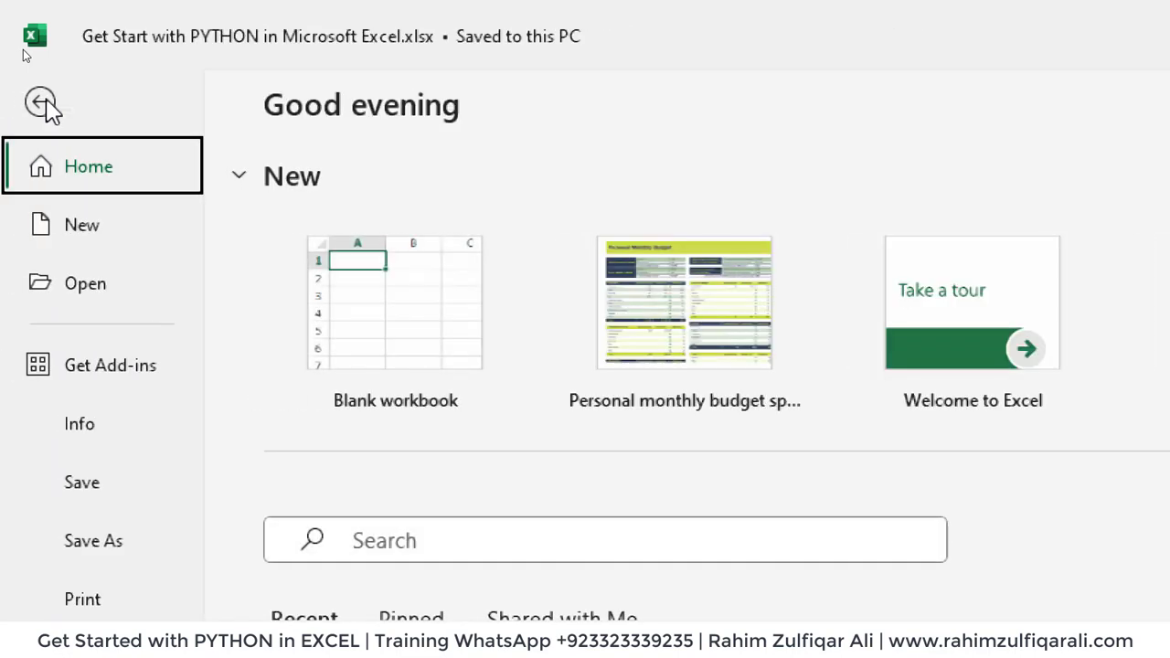
click(8, 541)
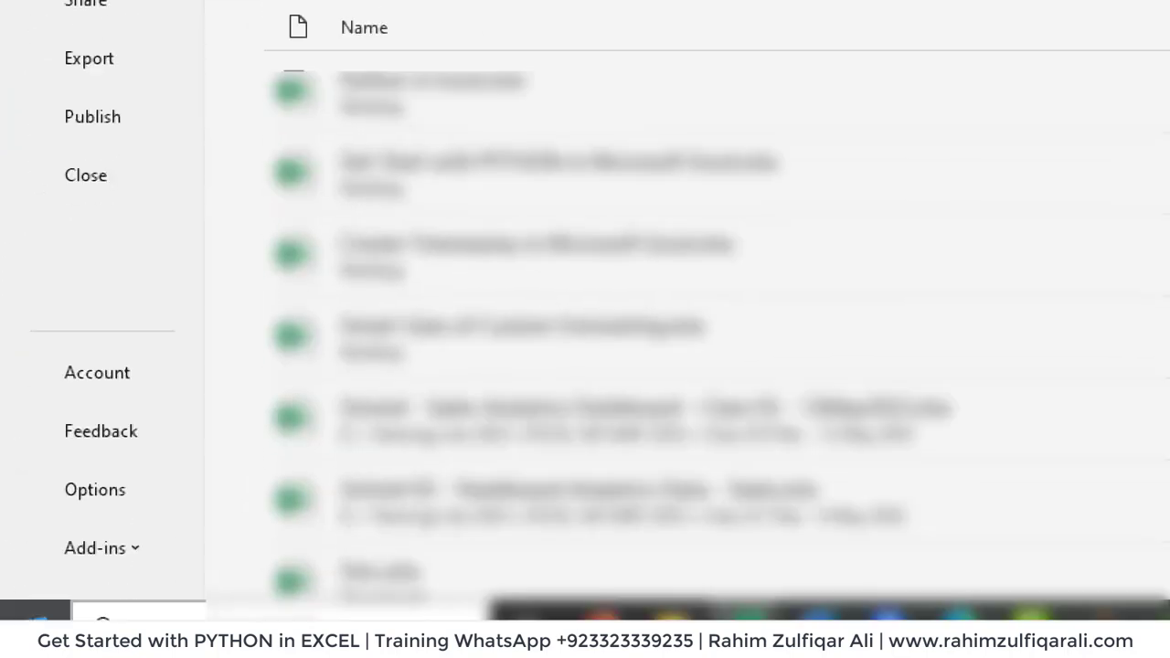
click(97, 374)
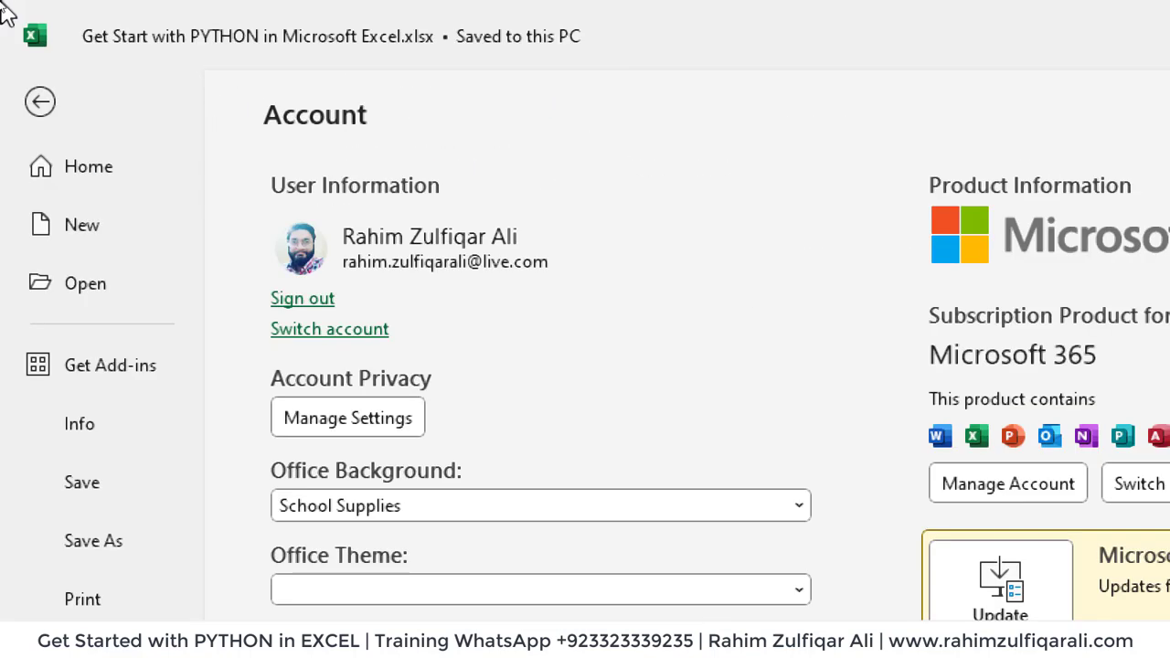
click(40, 102)
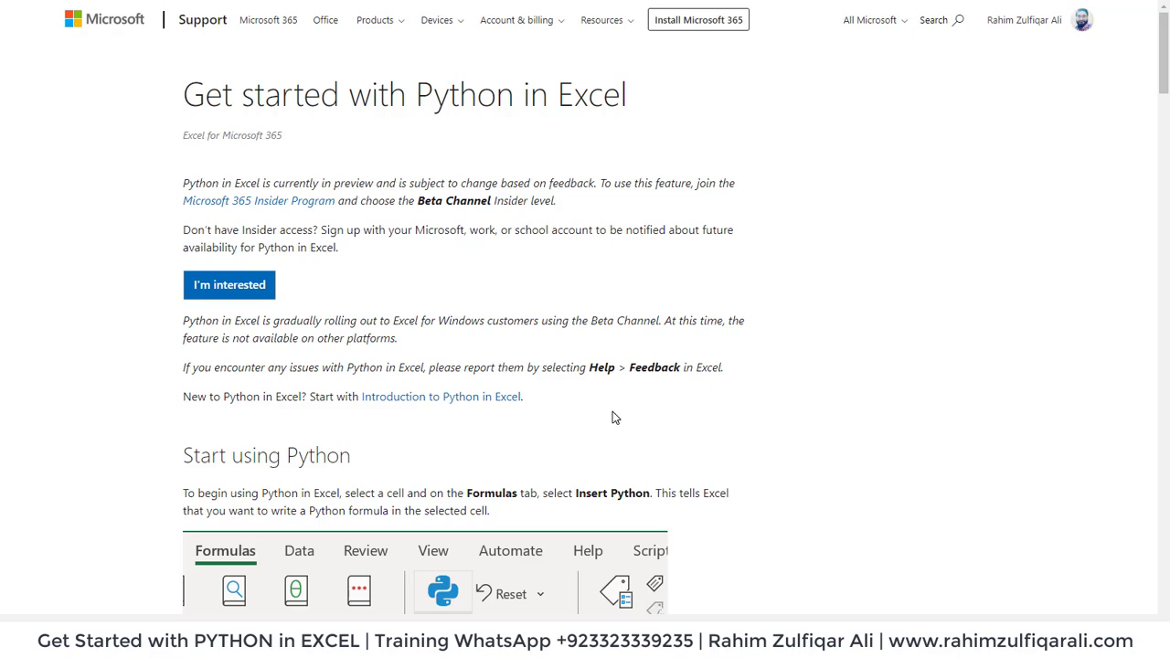
Scroll the 'Get started with Python in Excel' support article down to the xl() section.
scroll(615, 418, down, 6)
scroll(614, 418, up, 2)
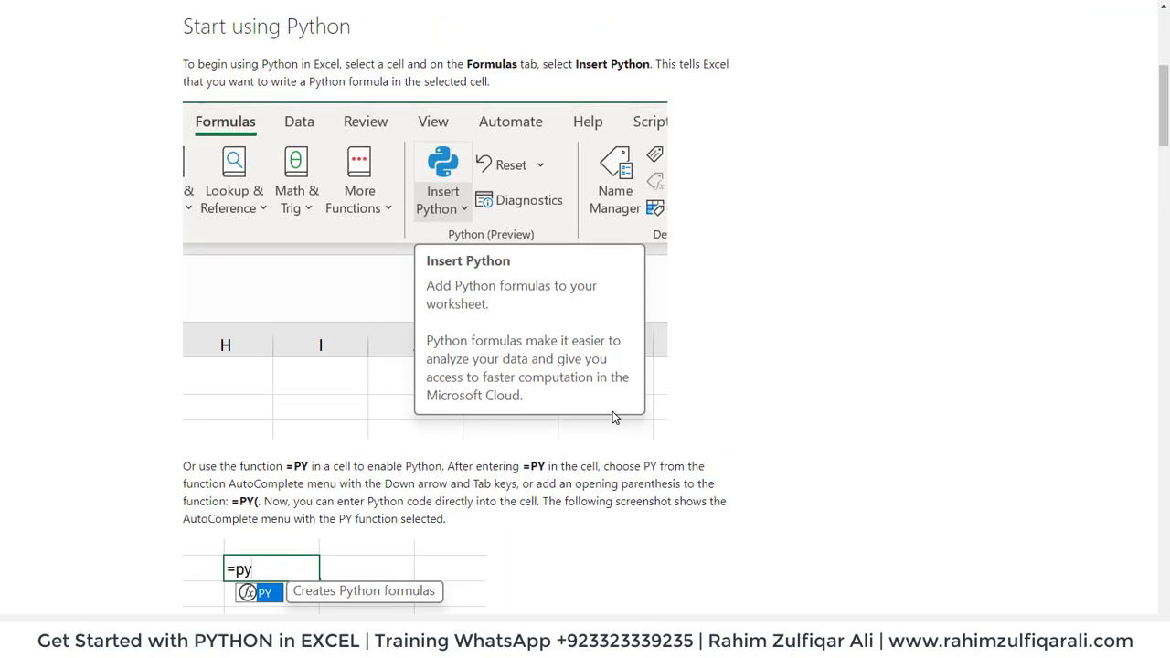
scroll(614, 417, down, 1)
scroll(614, 417, down, 5)
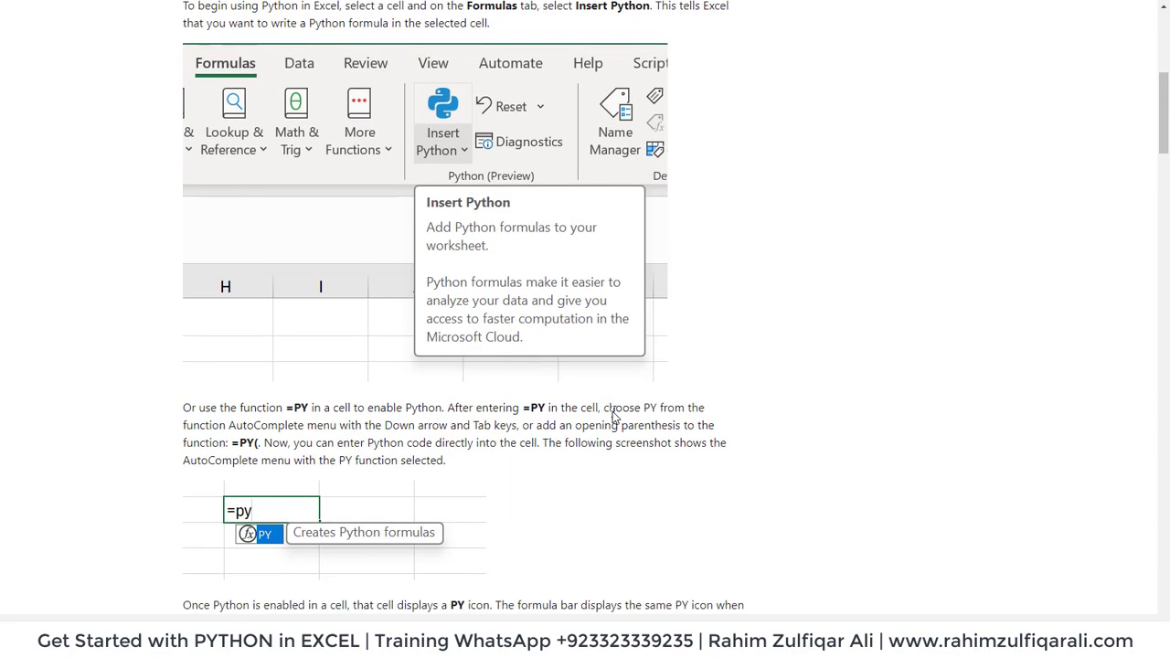
scroll(614, 417, up, 2)
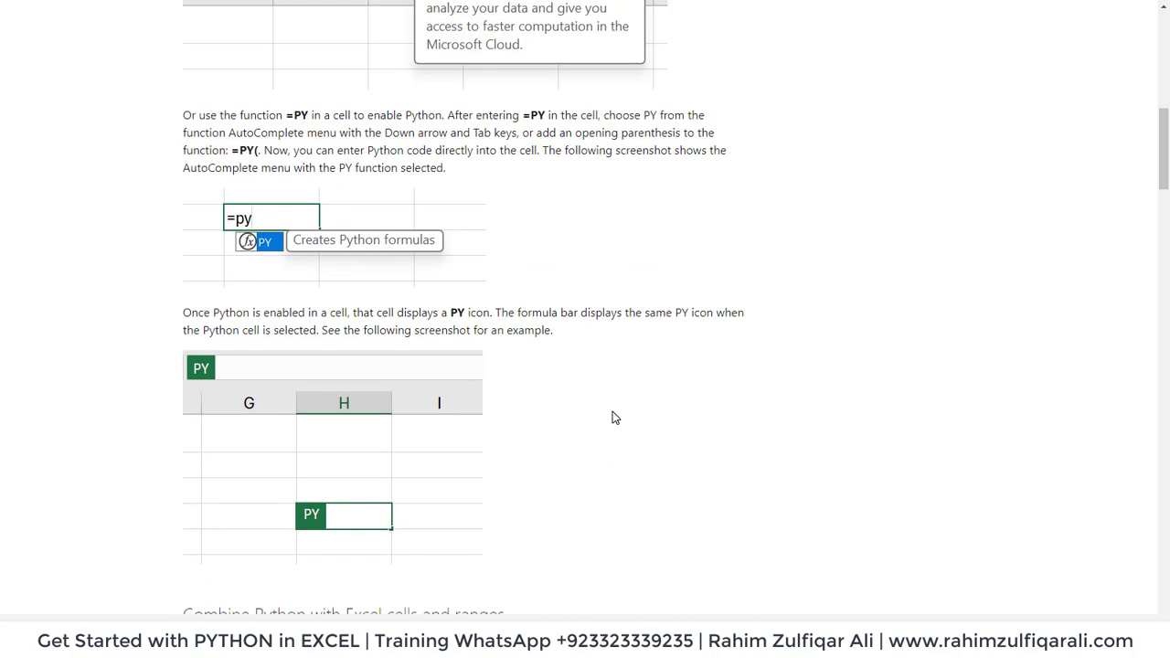
scroll(615, 418, down, 3)
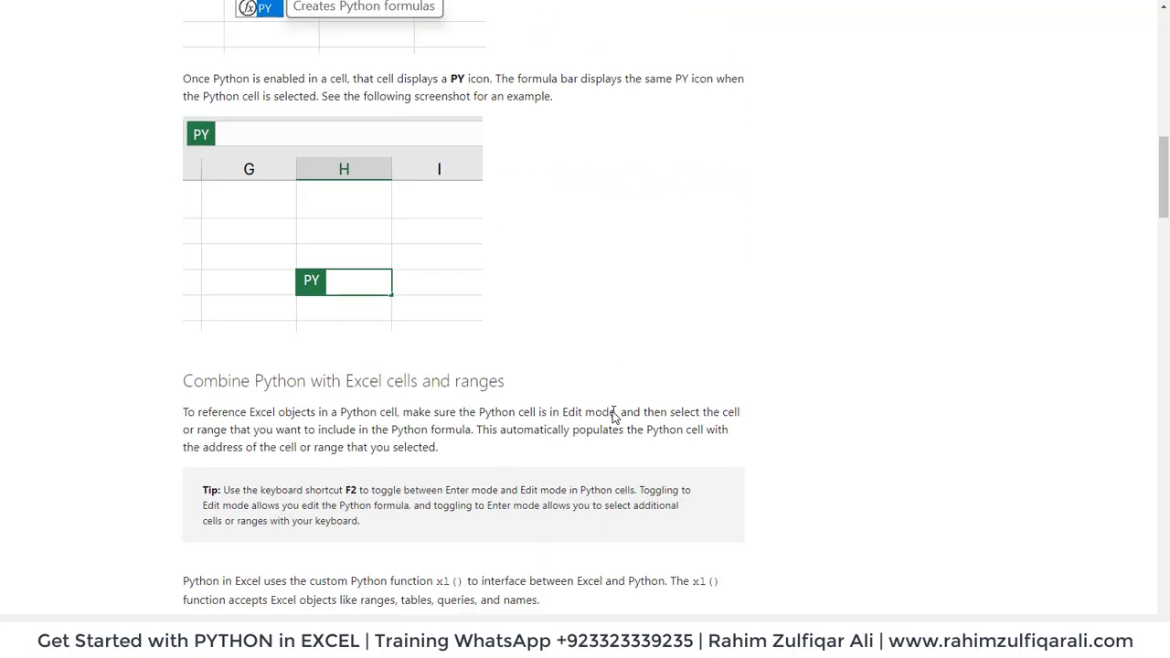
scroll(614, 416, down, 1)
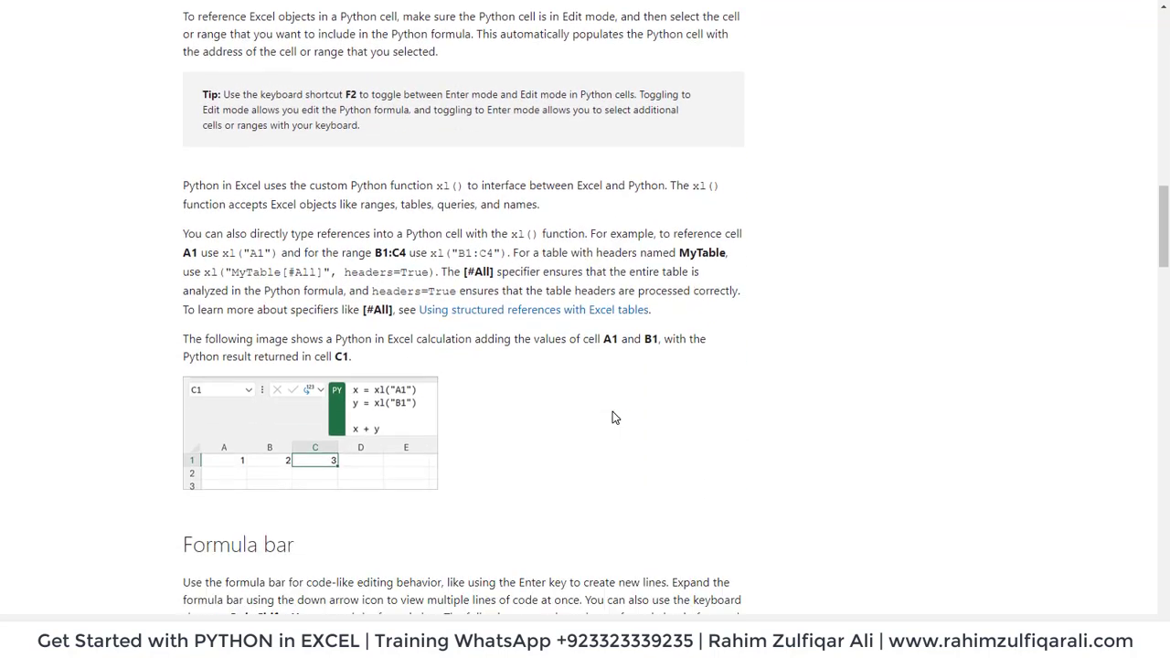
scroll(613, 416, down, 3)
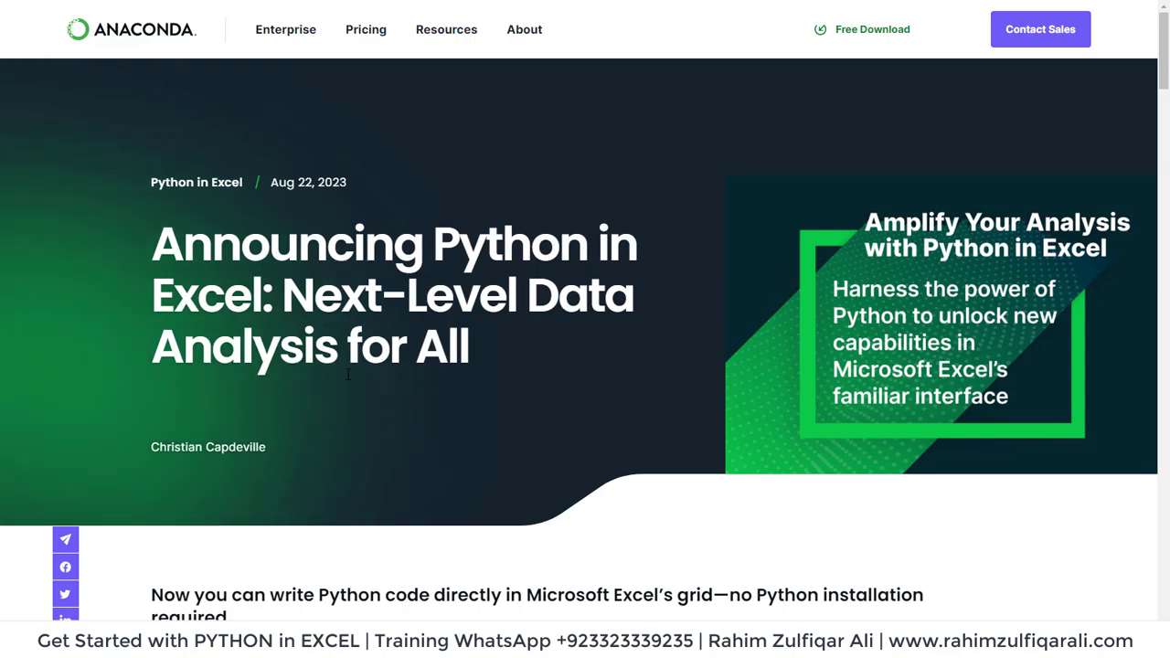
Scroll the Anaconda 'Announcing Python in Excel' post down to 'Create Advanced Data Visualizations'.
scroll(348, 375, down, 6)
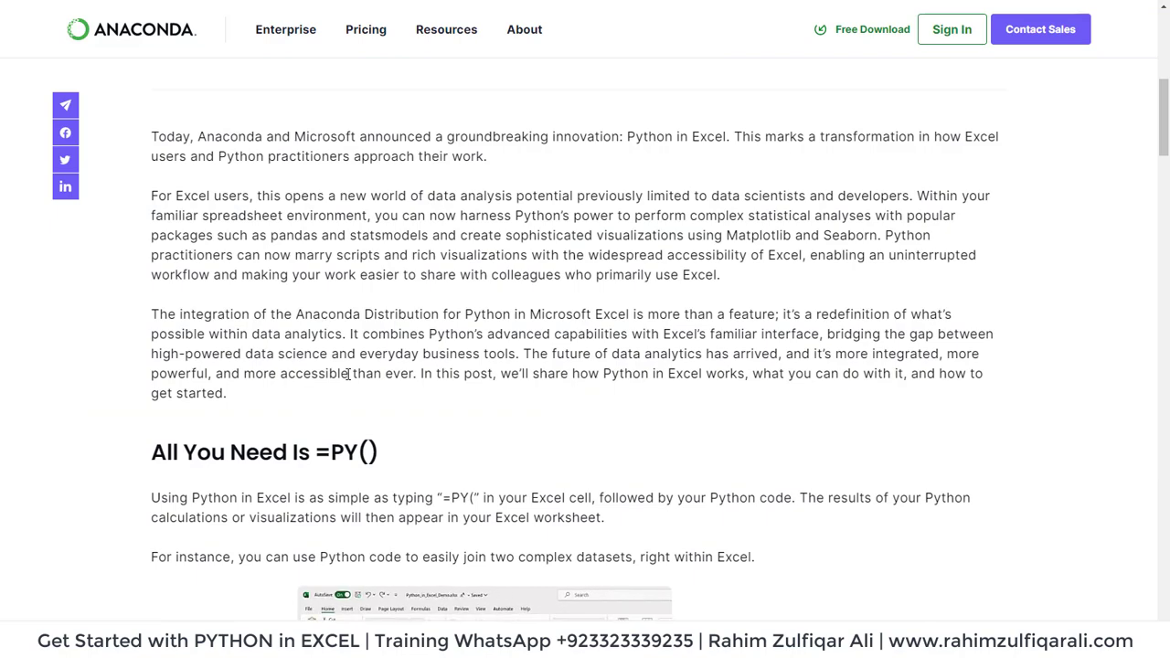
scroll(348, 374, down, 3)
scroll(348, 377, down, 3)
scroll(349, 377, up, 3)
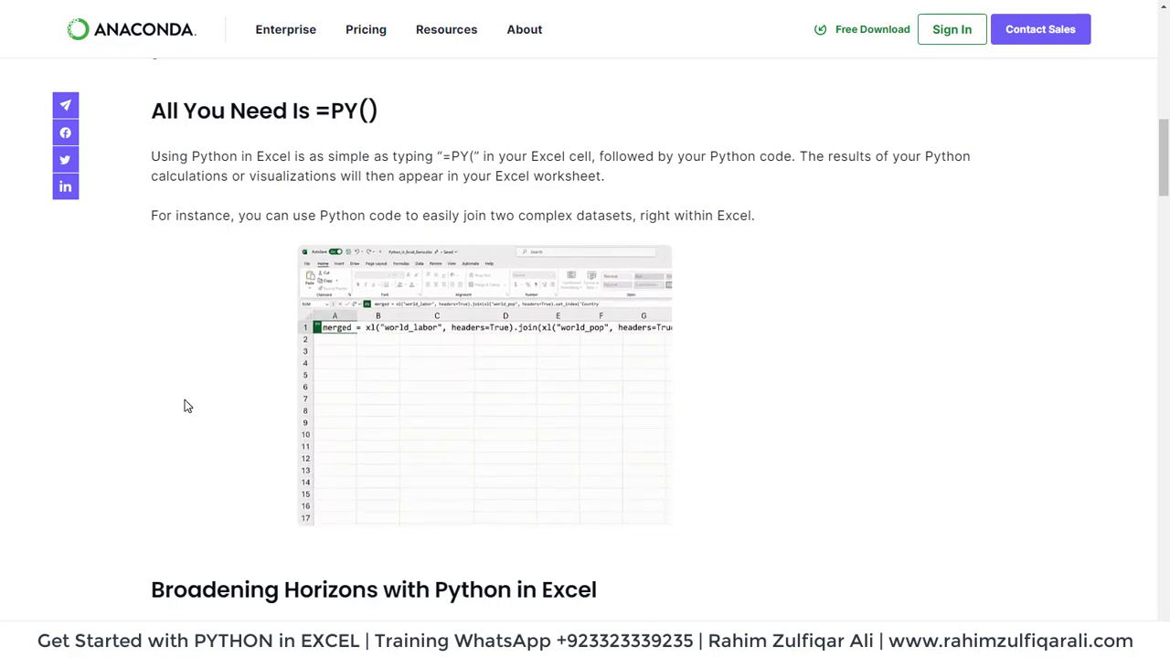
scroll(185, 399, down, 6)
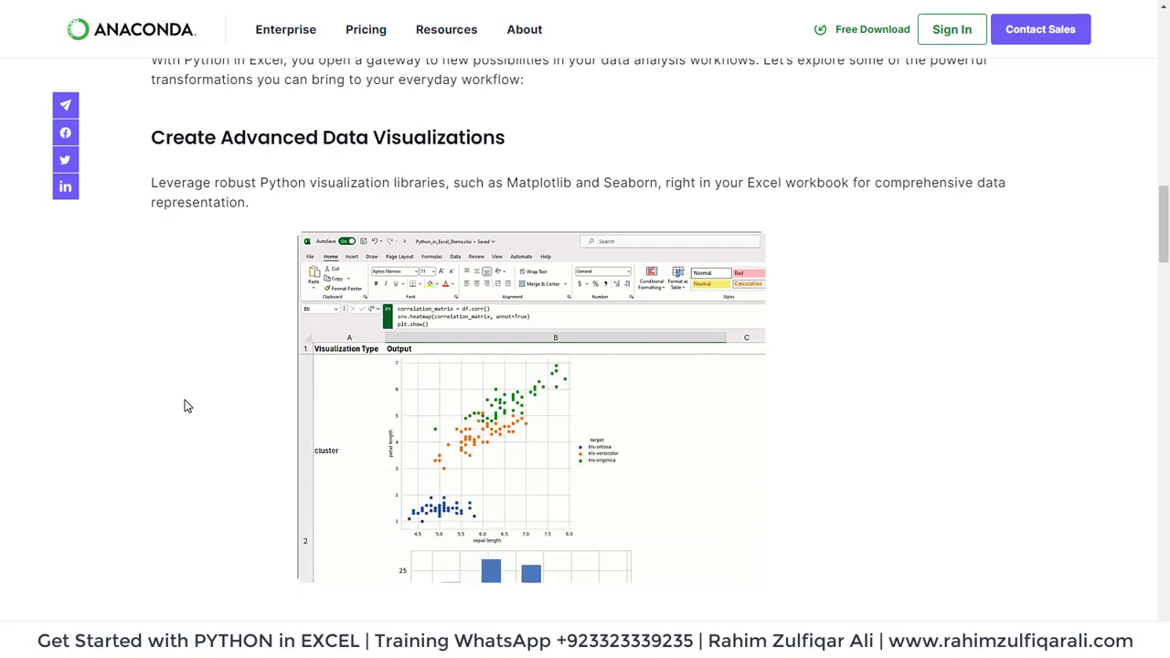
Scroll past Statistical Analysis and Share Your Work to 'Access Powerful Python Libraries'.
scroll(185, 399, down, 6)
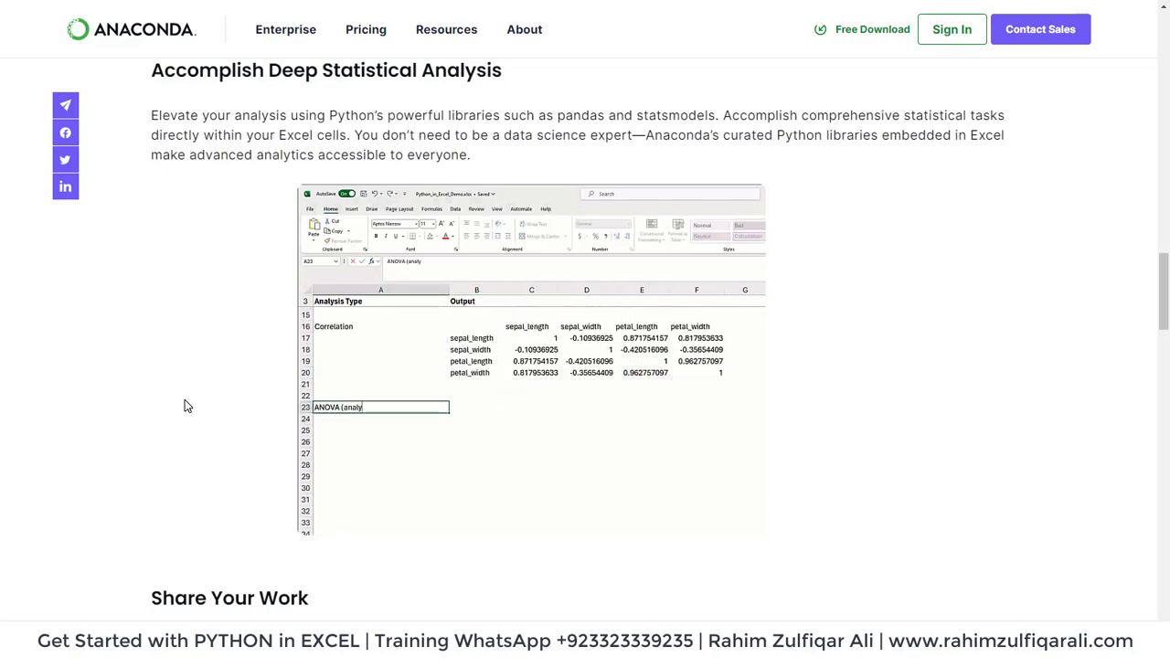
scroll(185, 399, down, 6)
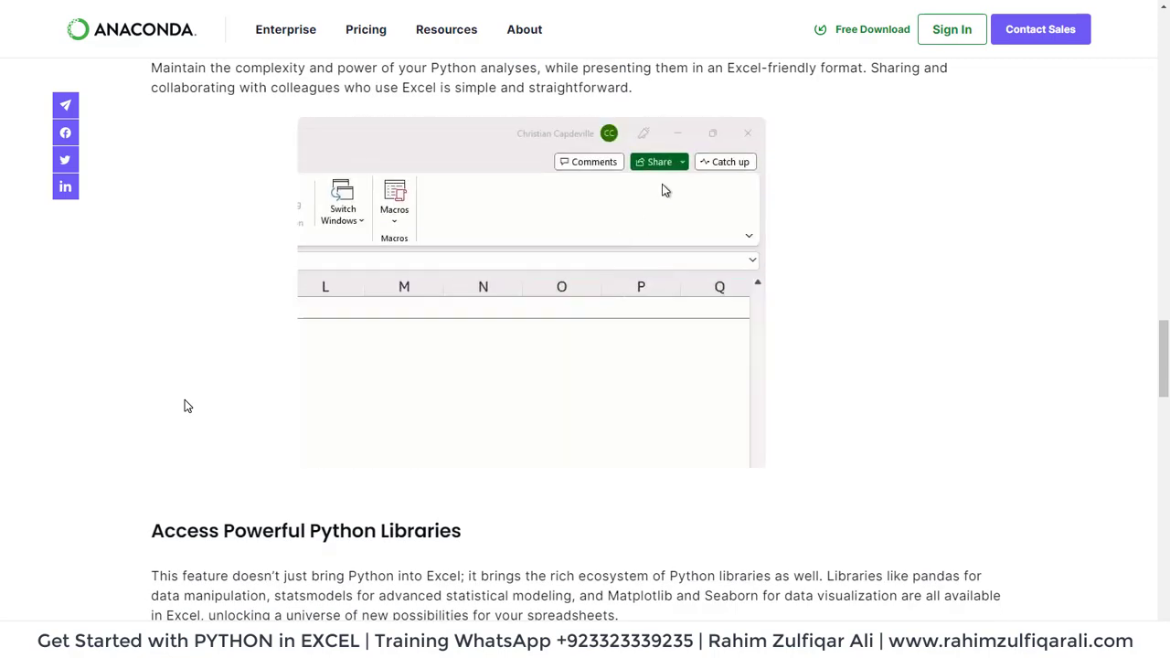
scroll(185, 400, up, 1)
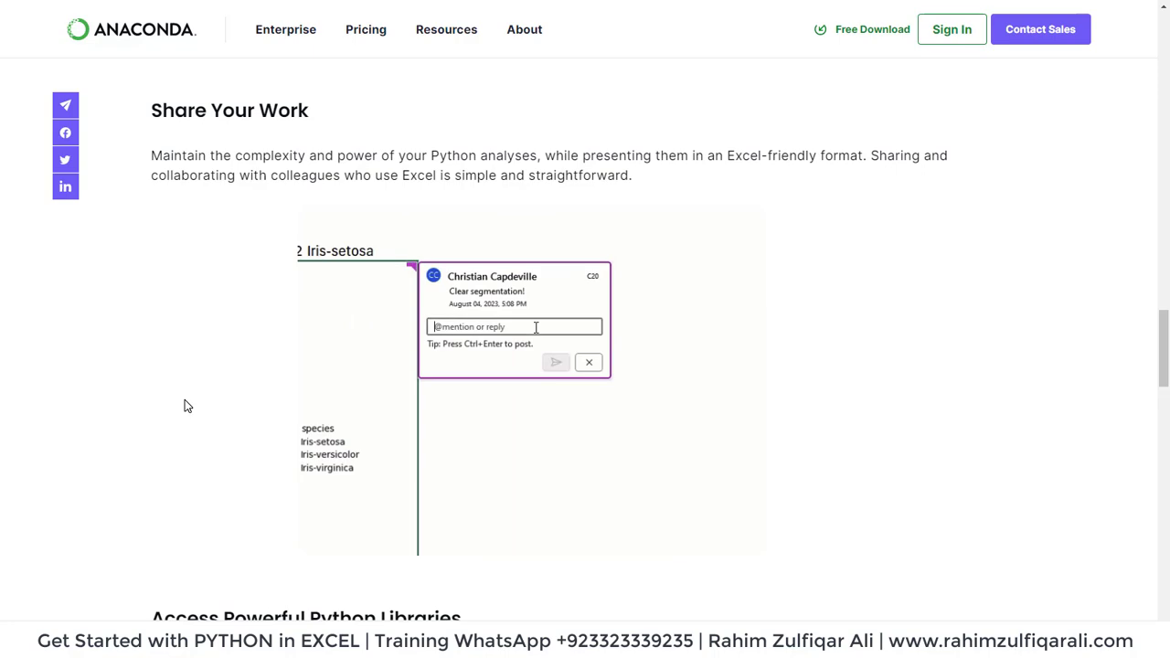
scroll(184, 406, down, 6)
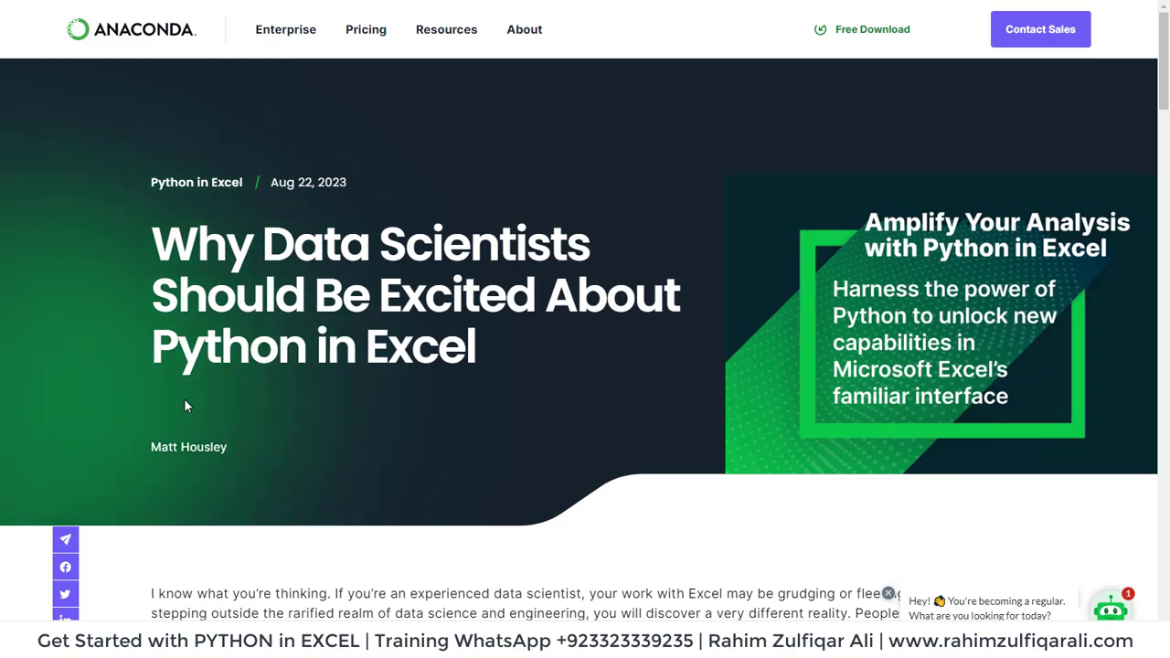
Skim the 'Why Data Scientists Should Be Excited' post, then switch to the pandas documentation tab.
scroll(184, 406, down, 4)
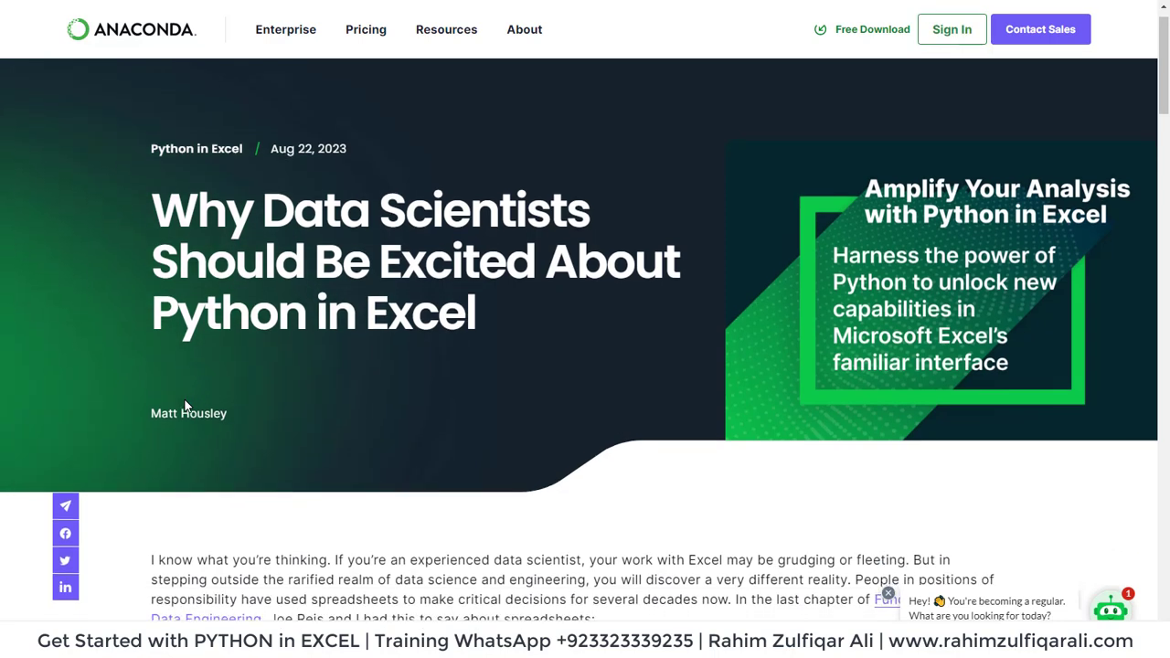
scroll(185, 400, up, 1)
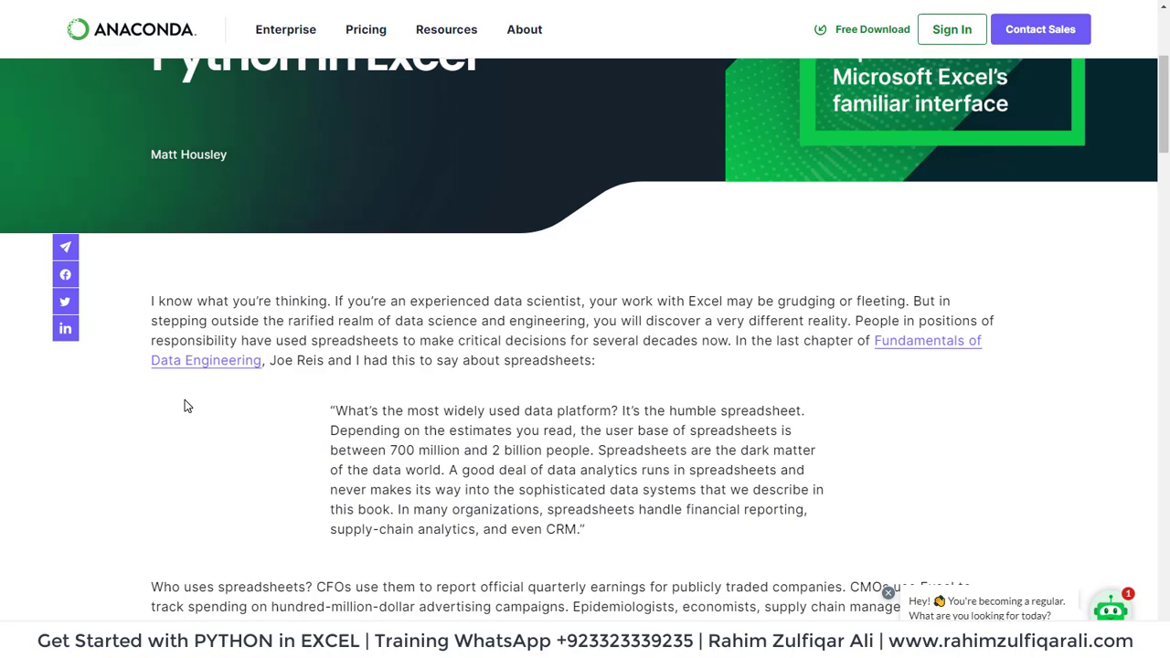
key(ctrl+Tab)
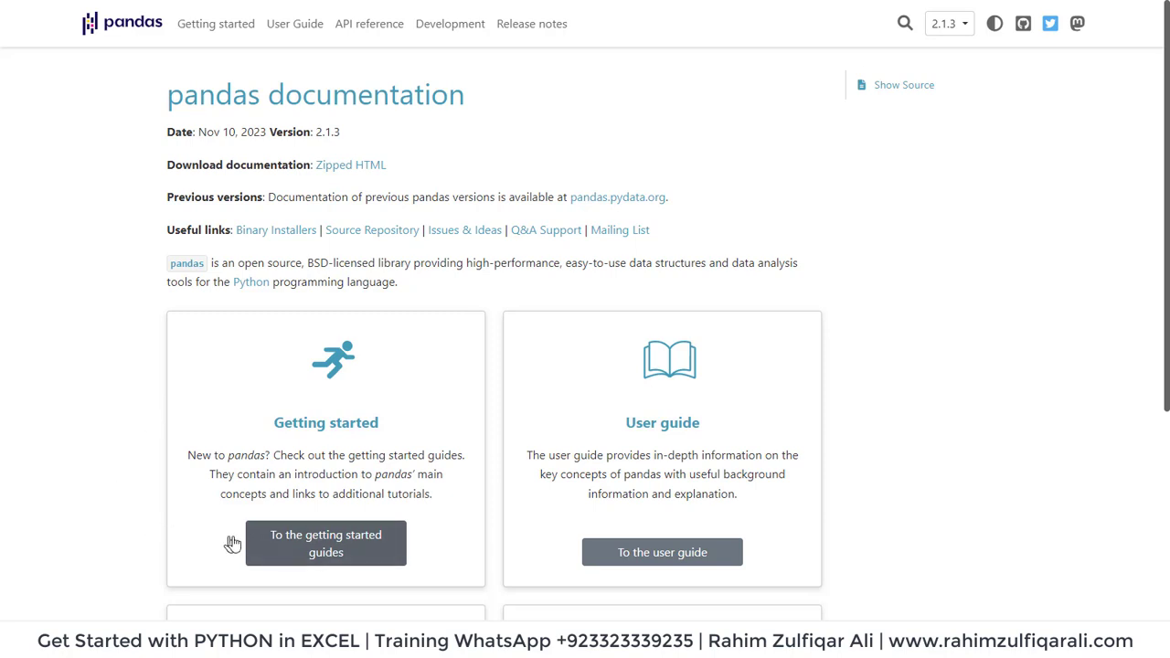
Open the pandas tutorial on reading and writing tabular data and scroll to its to_excel example.
click(300, 547)
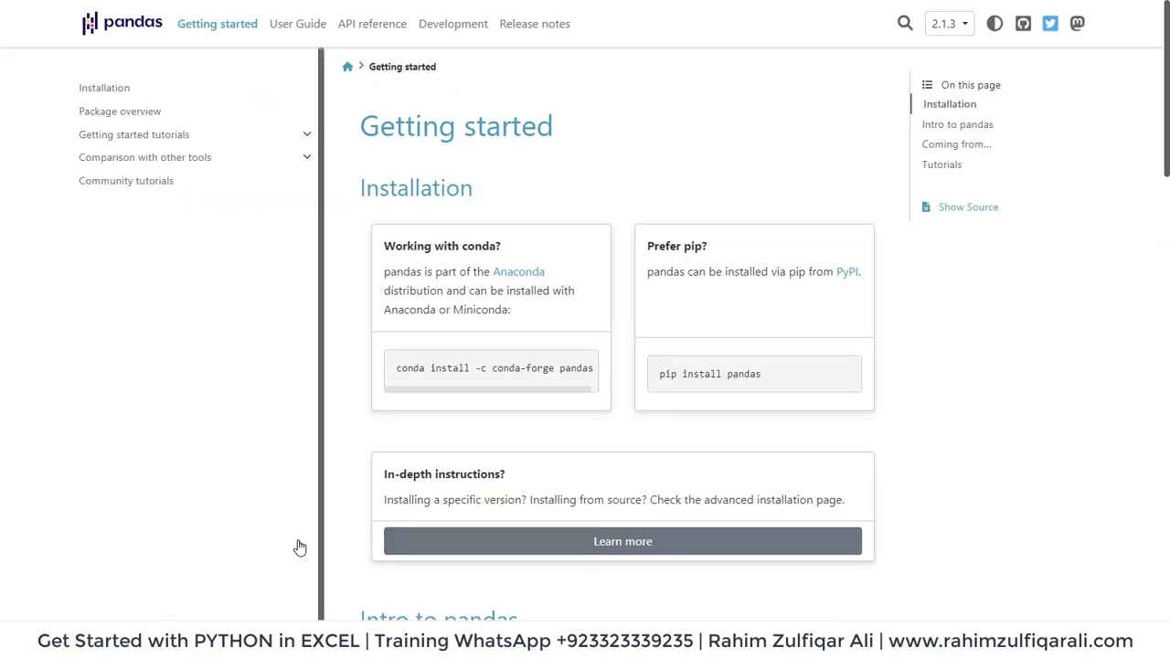
scroll(295, 549, down, 1)
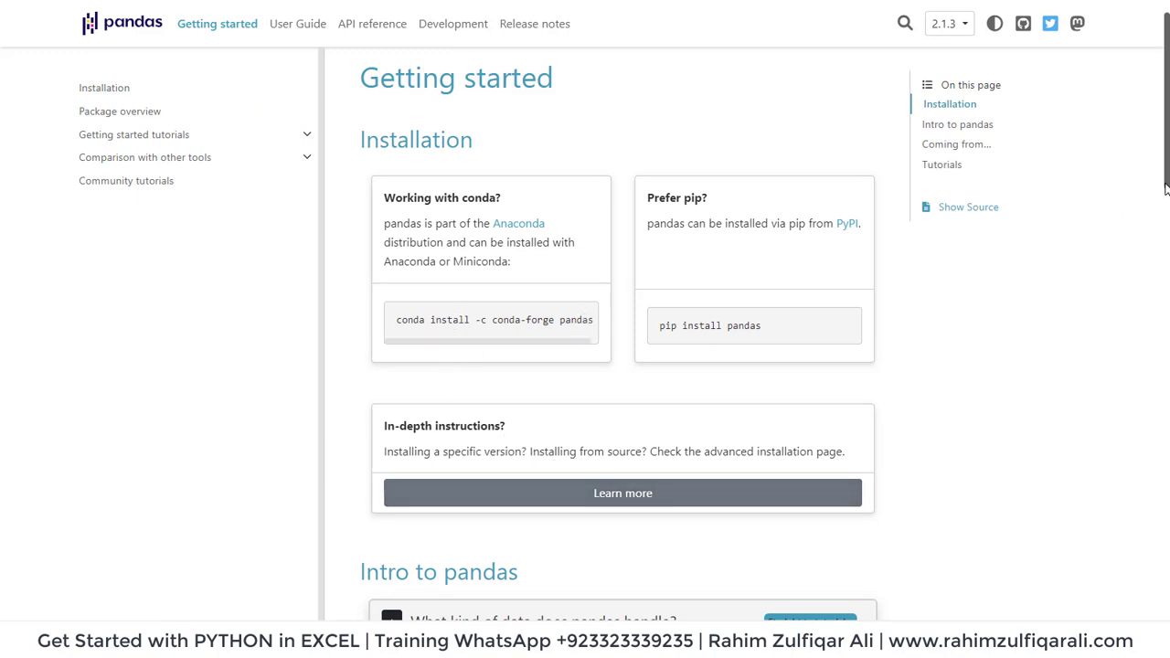
drag(1166, 189, 1166, 310)
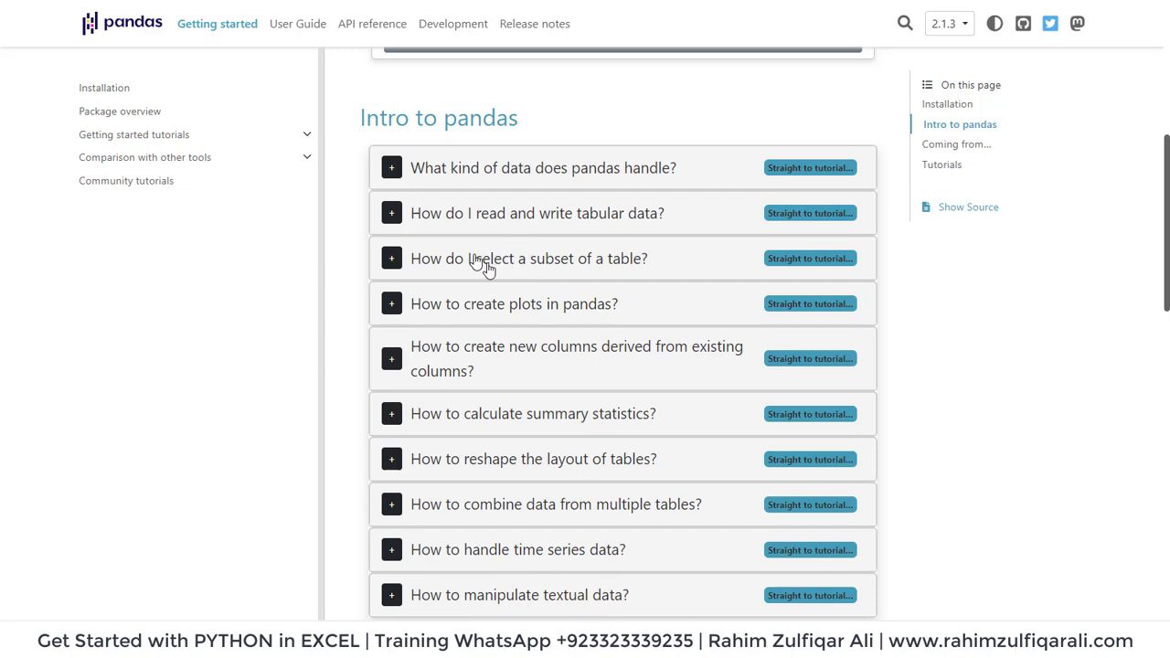
click(510, 205)
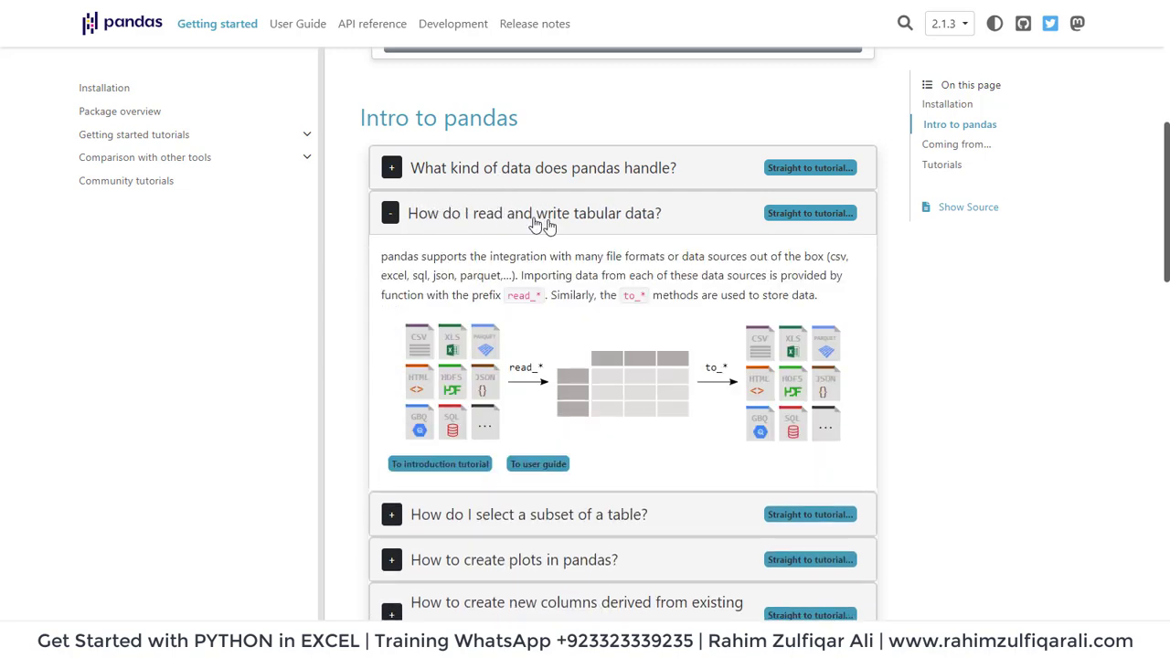
click(433, 471)
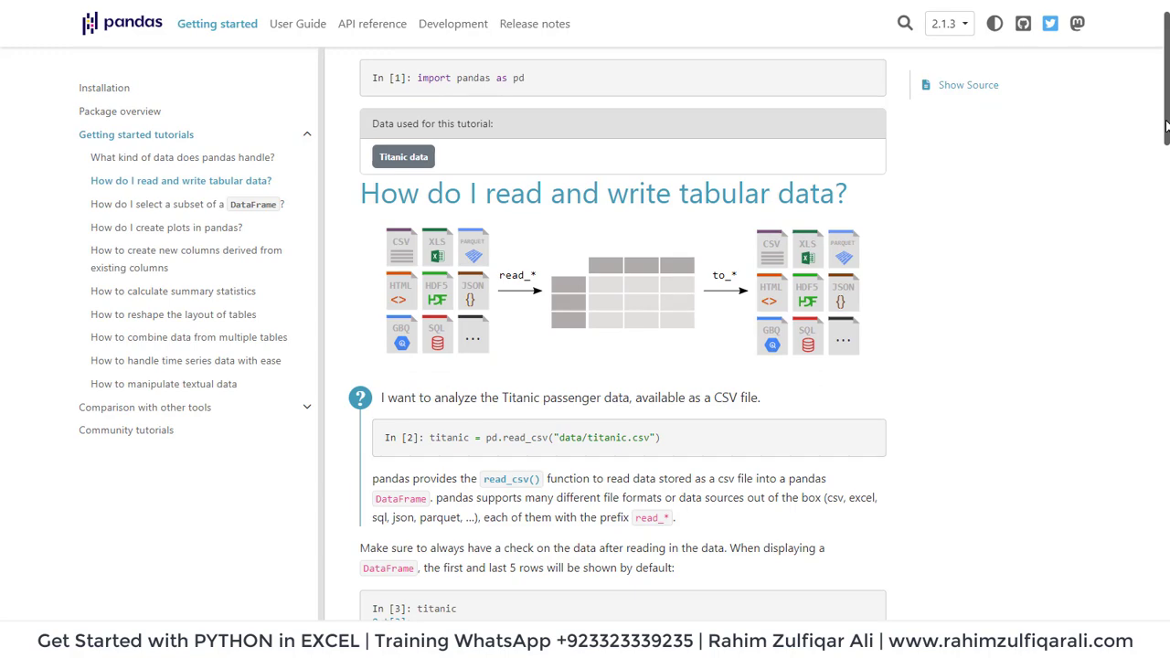
drag(1166, 127, 1167, 461)
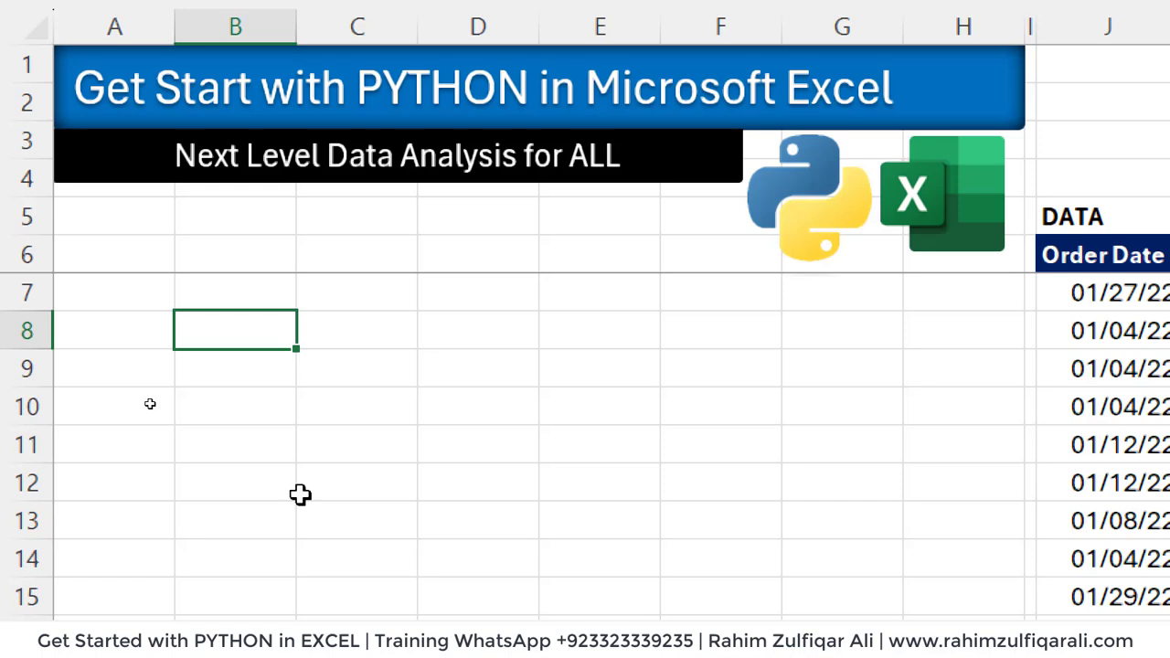
Enter the Python formula xl('J6:P374', headers=True) in B8, loading the whole DATA table.
text(=PY)
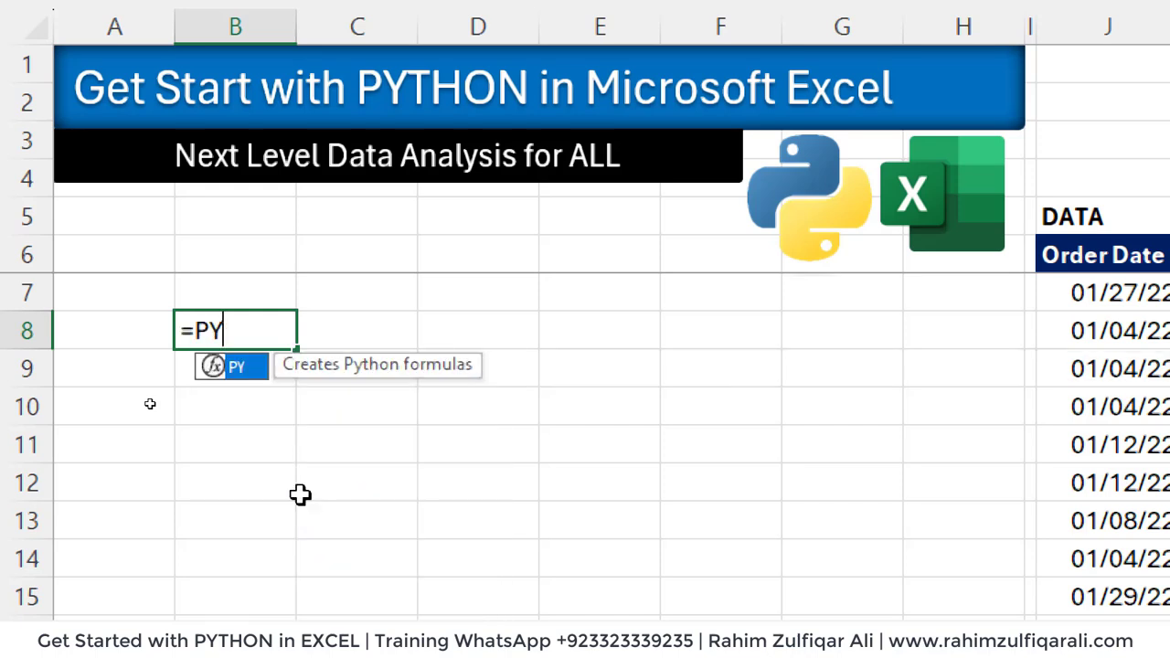
key(Tab)
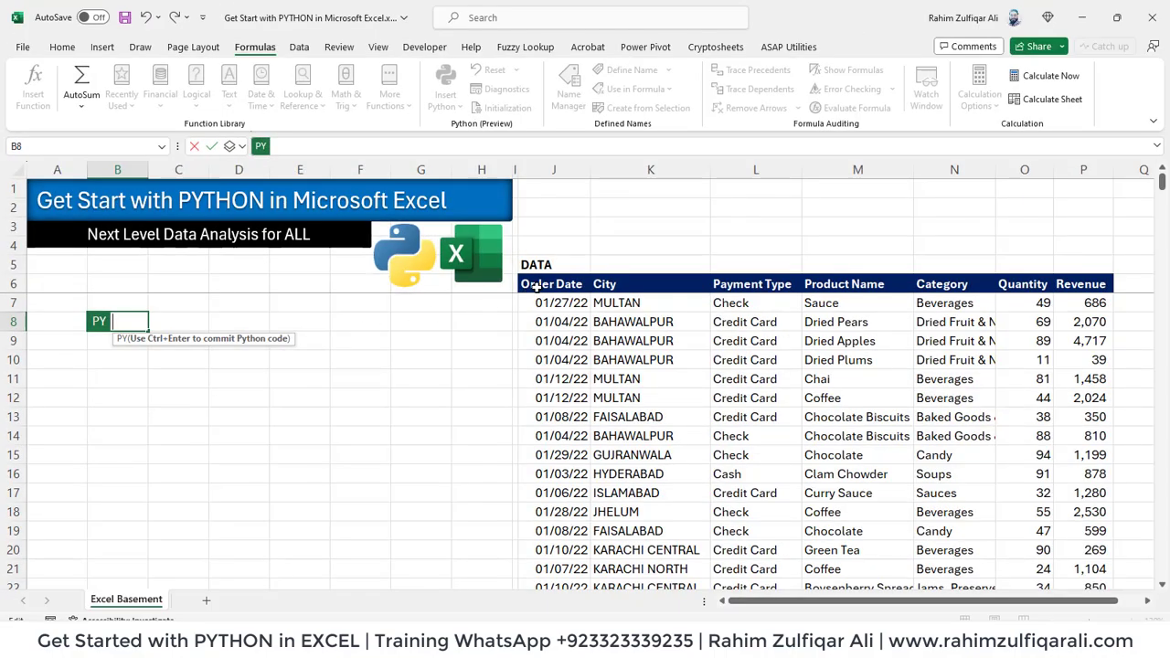
click(536, 286)
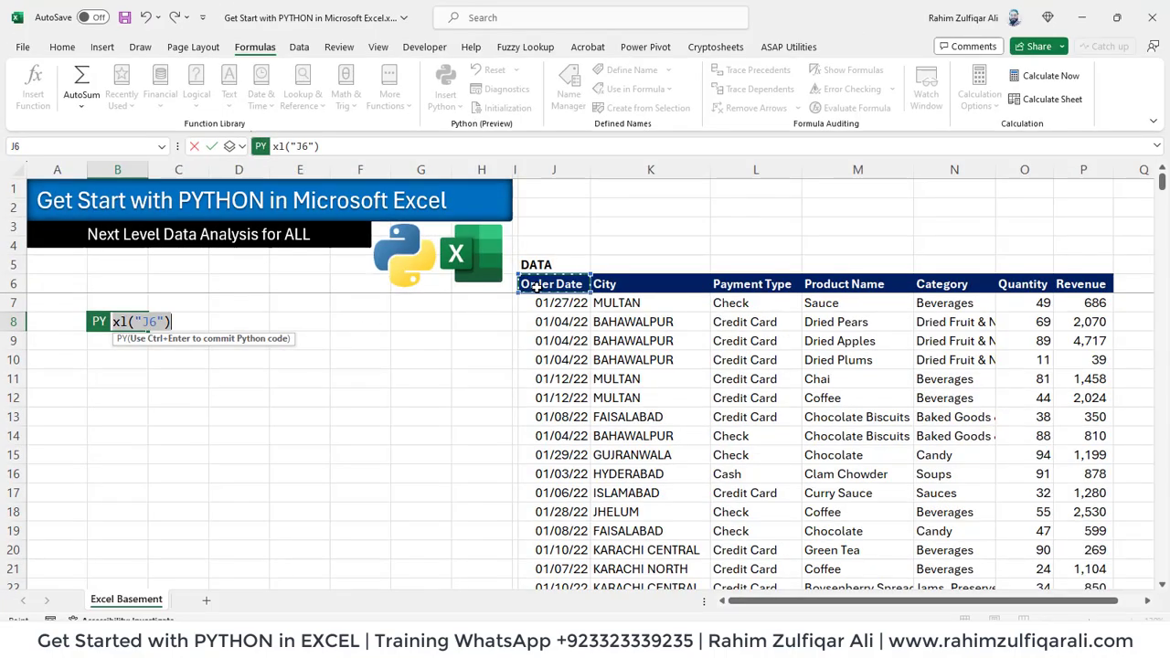
key(ctrl+shift+Right)
key(ctrl+shift+Down)
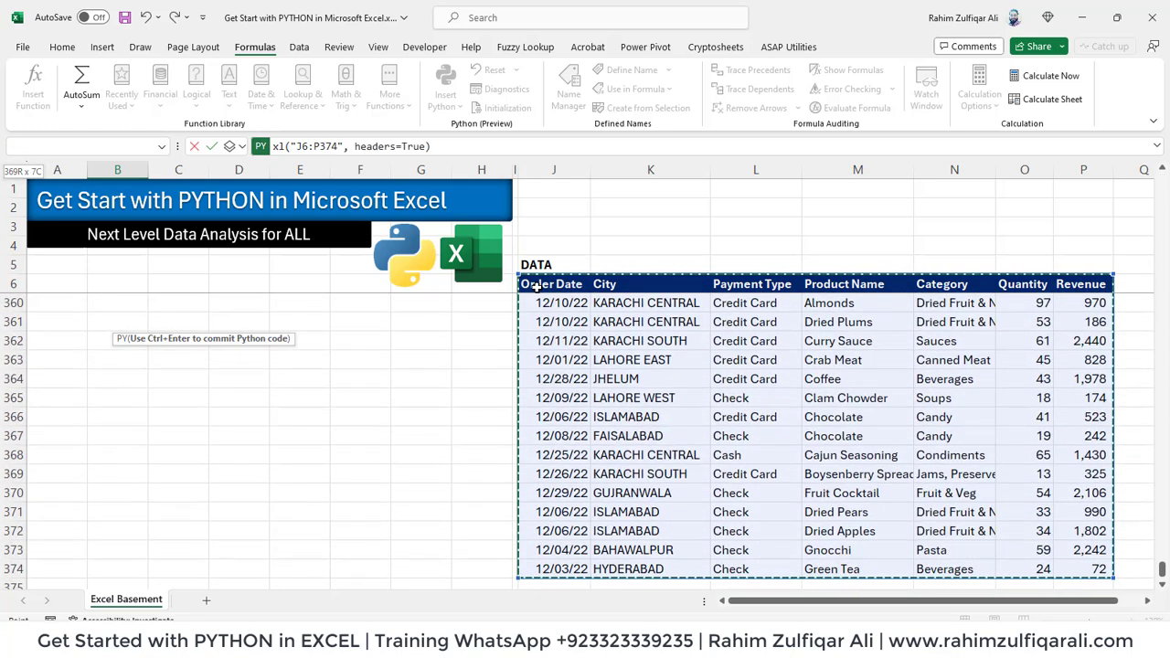
key(ctrl+Return)
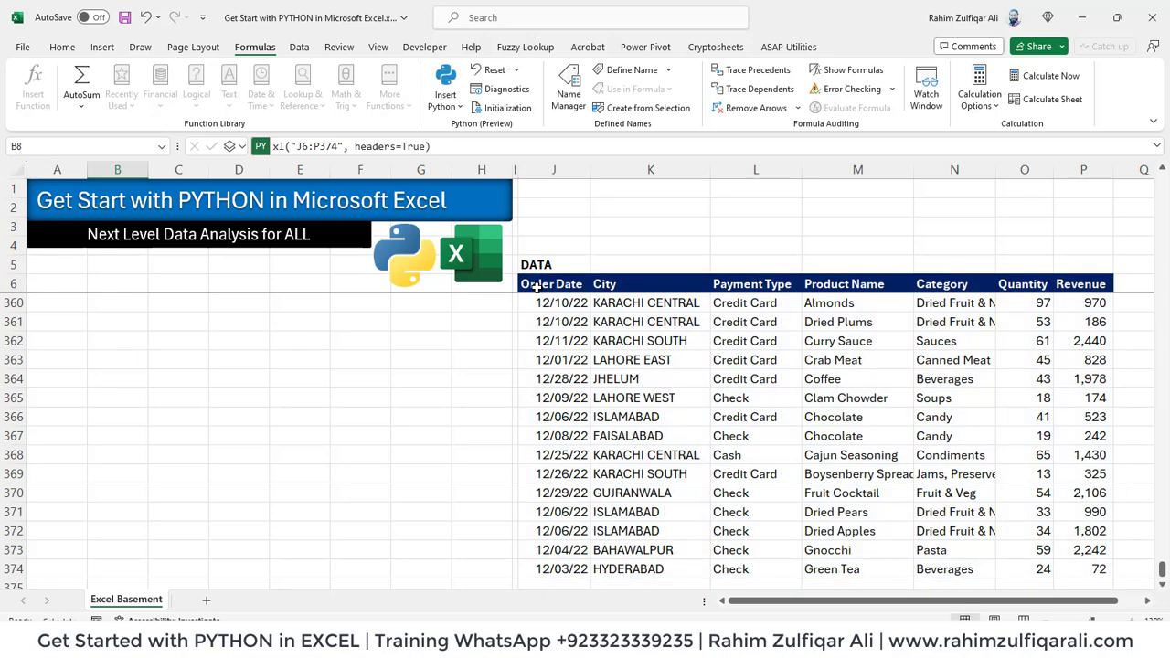
key(ctrl+BackSpace)
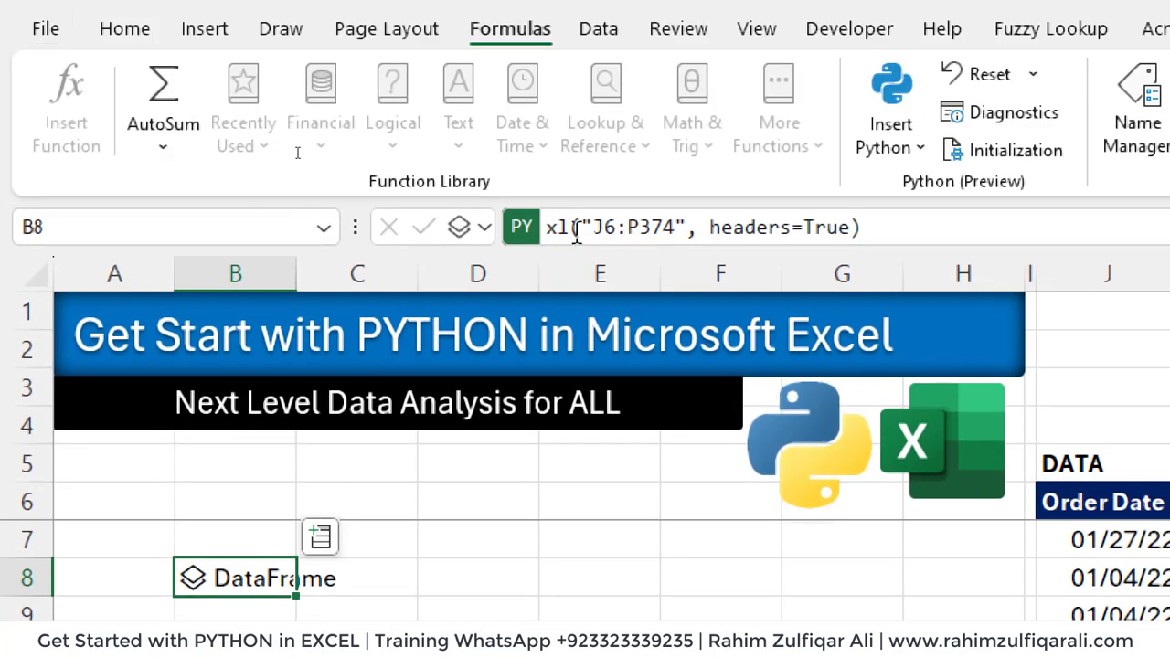
click(483, 228)
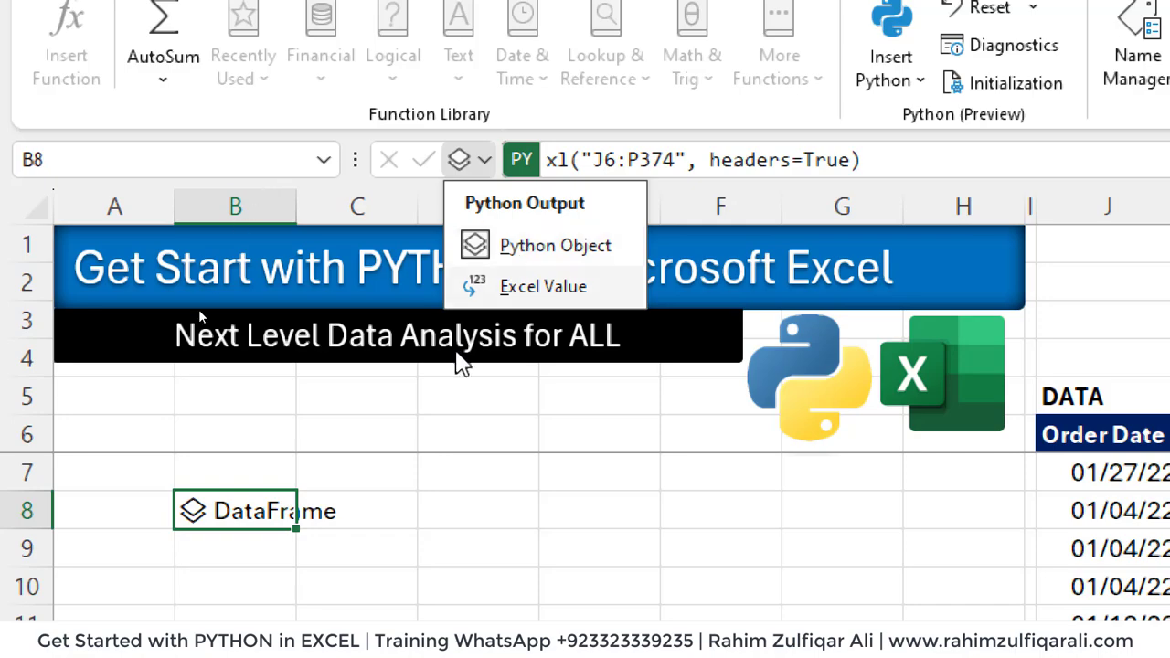
click(170, 379)
click(261, 569)
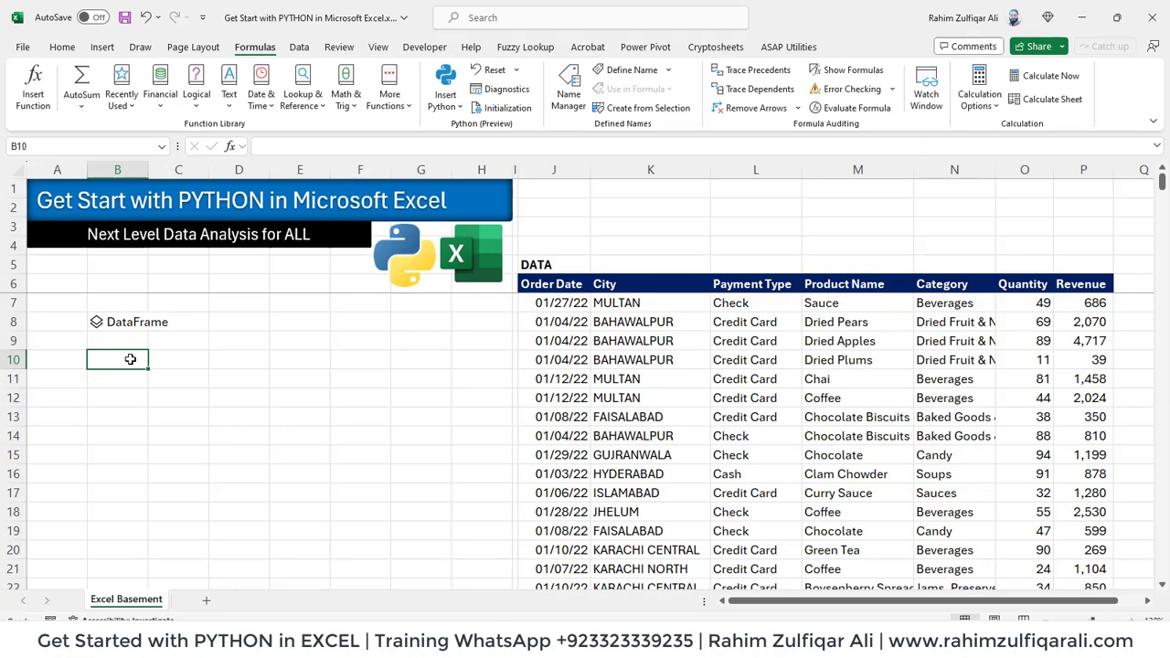
Enter the Python formula xl('B8').describe() in B10 and run it.
text(=)
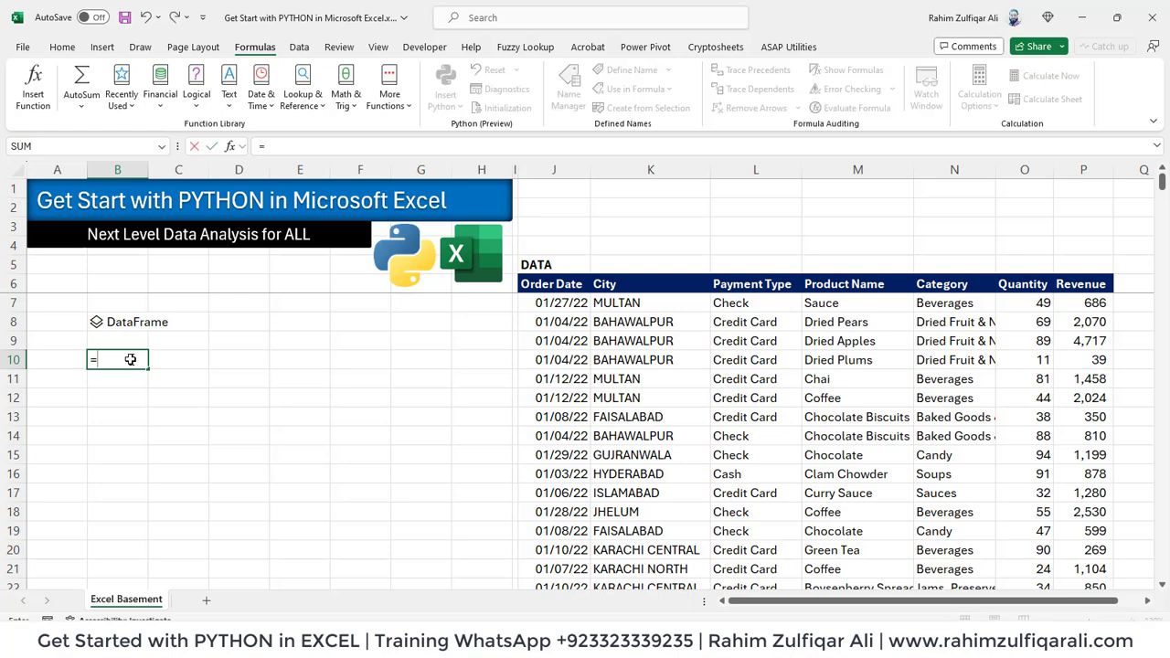
text(py)
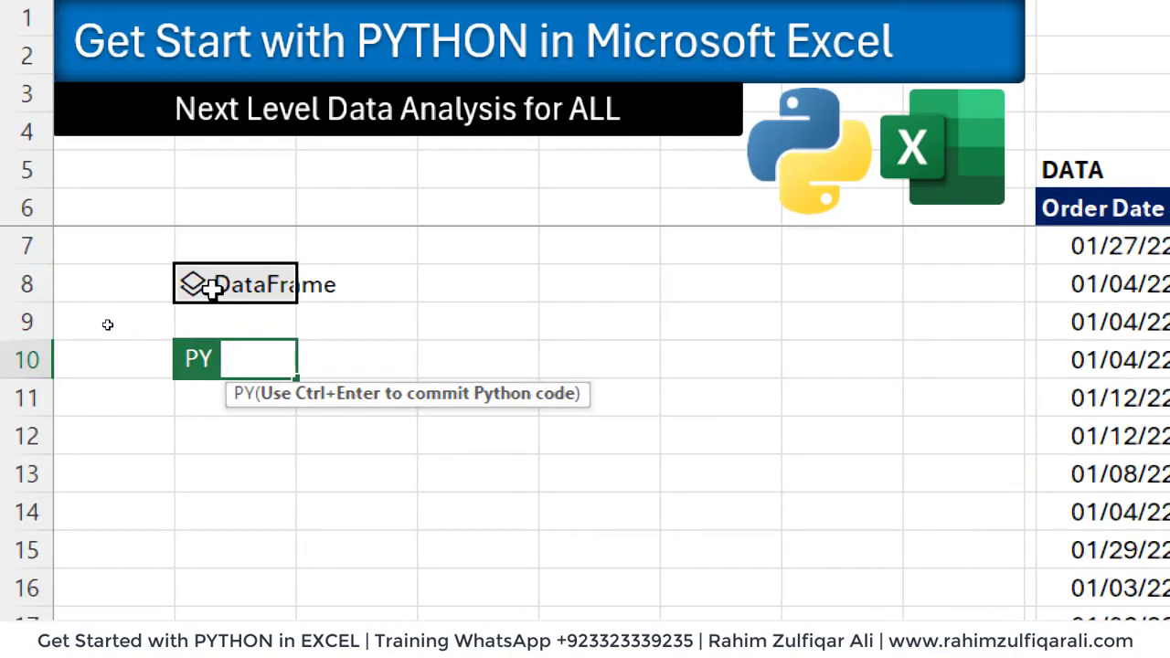
click(111, 284)
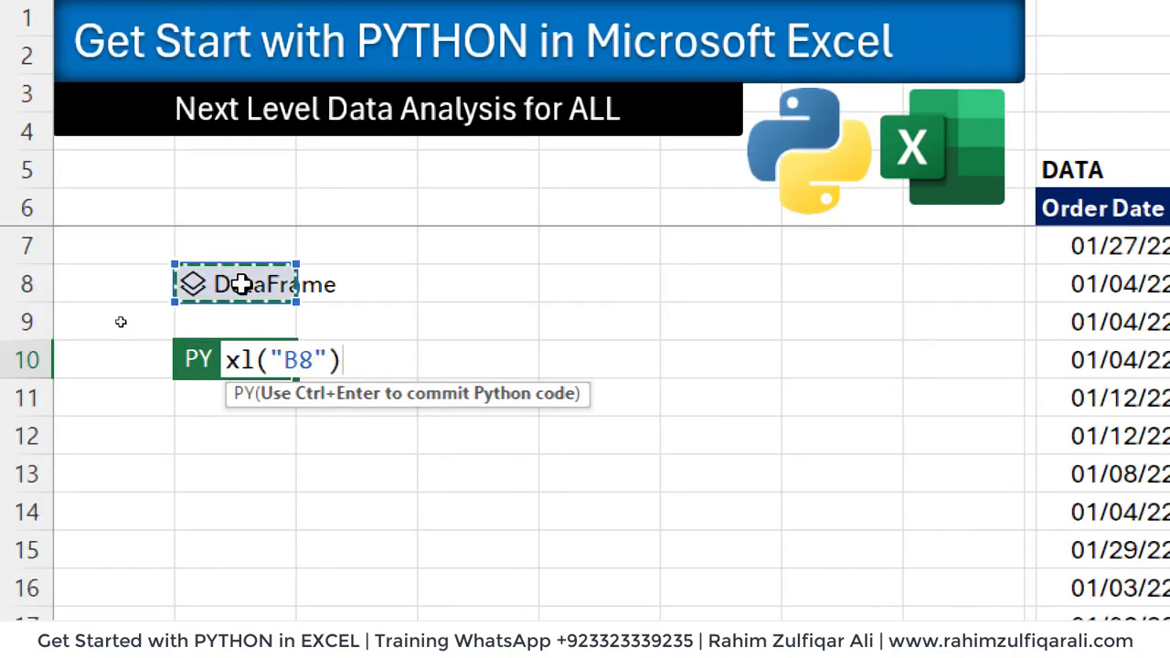
text(.)
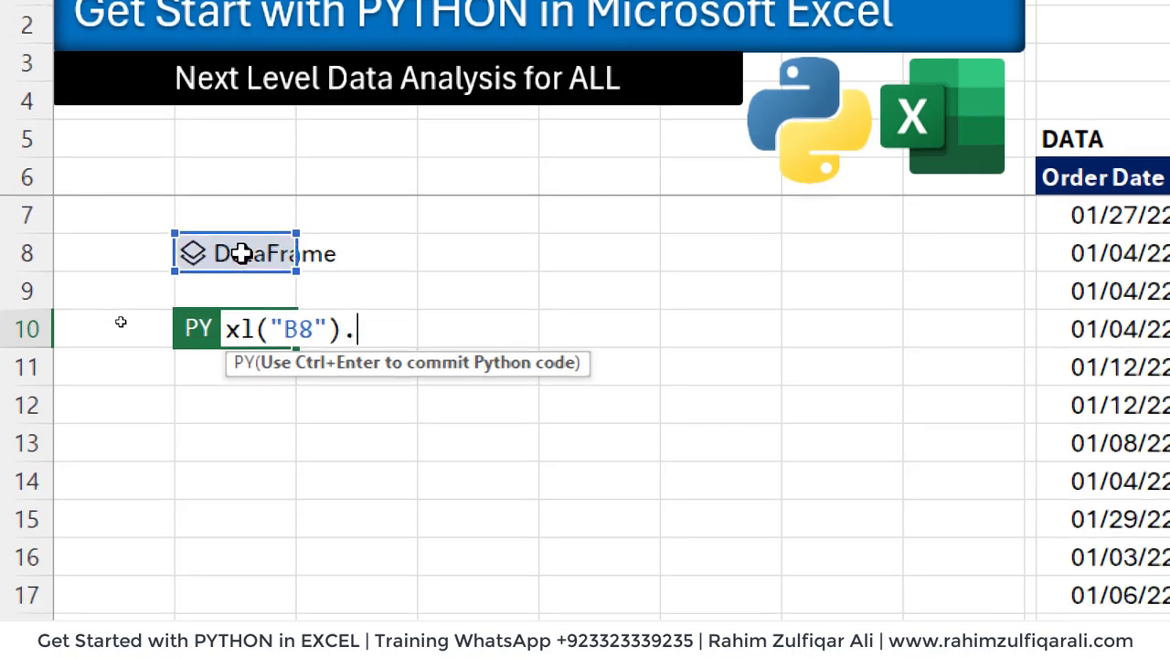
text(DE)
key(BackSpace)
key(BackSpace)
key(BackSpace)
text(descreib)
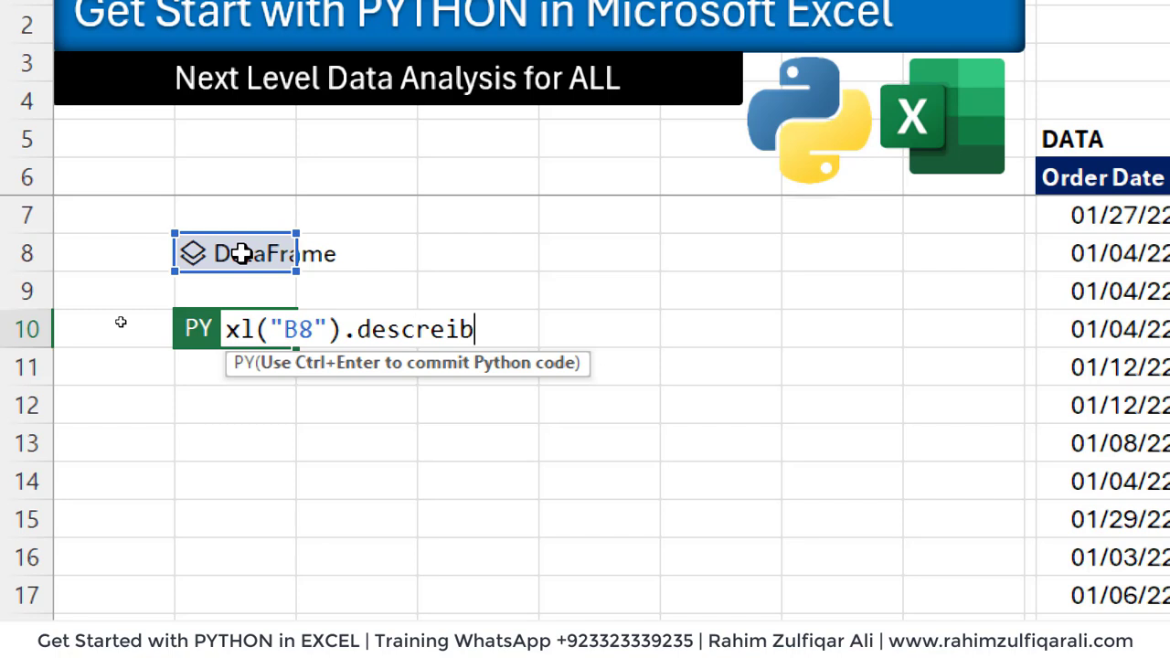
key(BackSpace)
key(BackSpace)
key(BackSpace)
text(ibe())
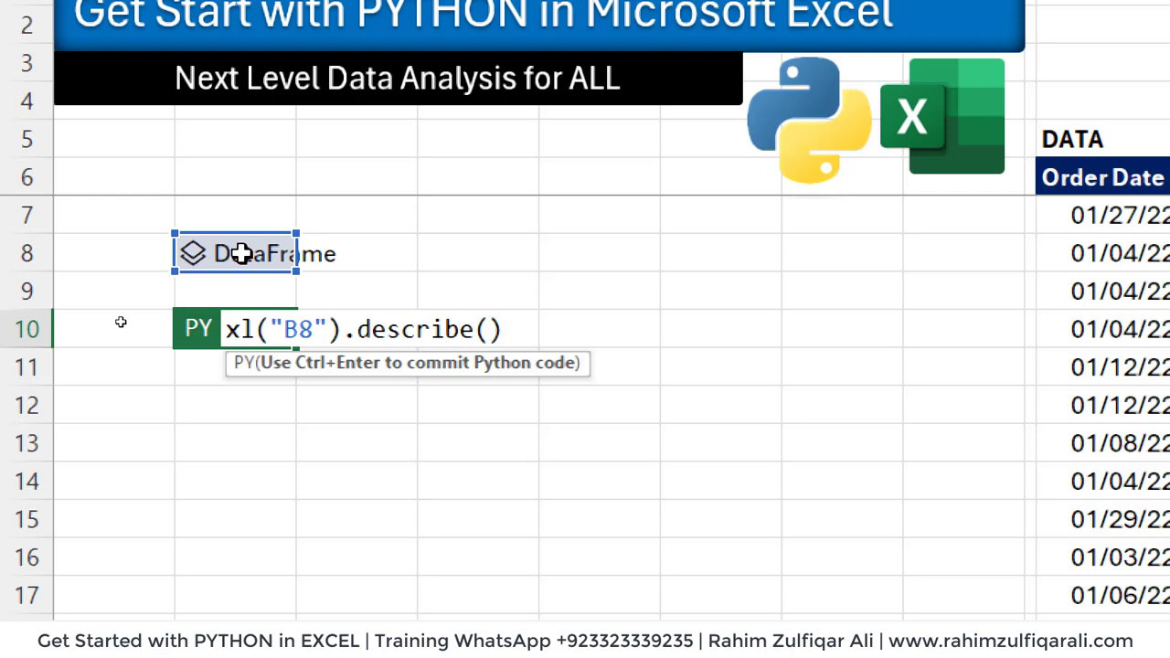
key(Return)
key(Return)
key(Return)
key(Return)
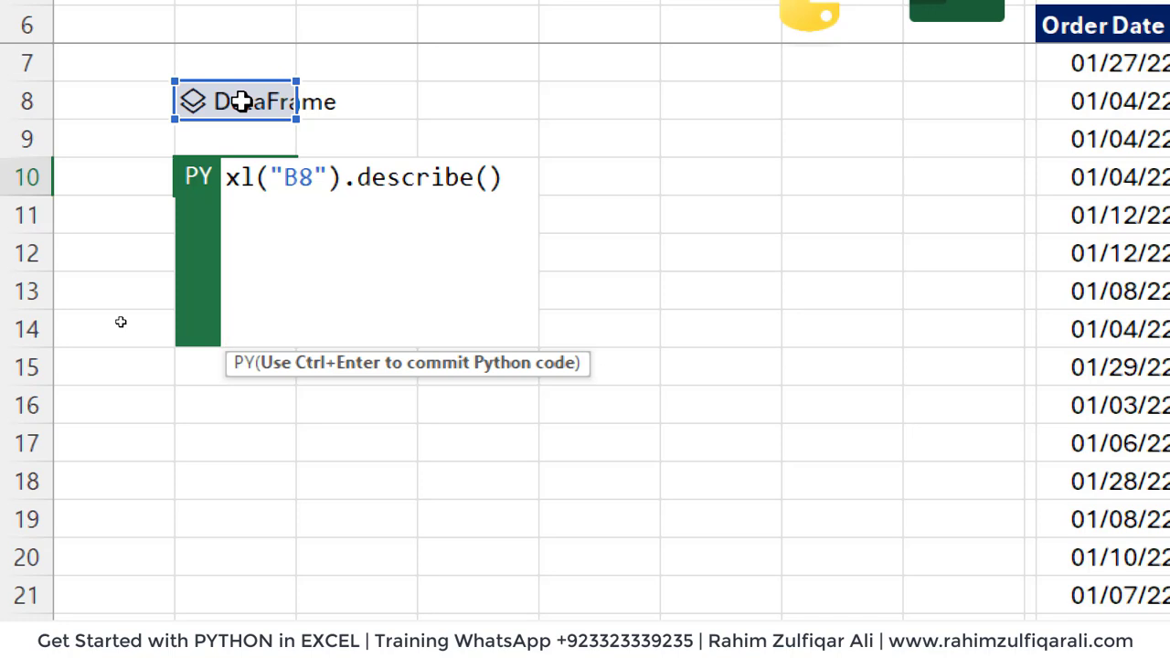
key(BackSpace)
key(BackSpace)
key(BackSpace)
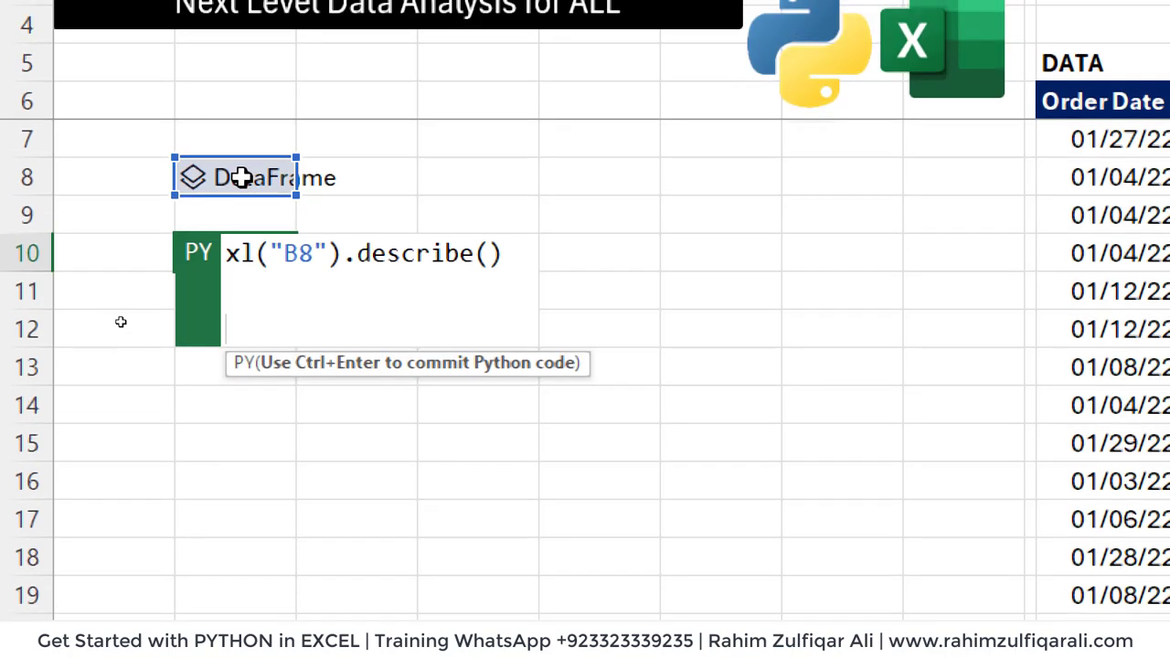
key(BackSpace)
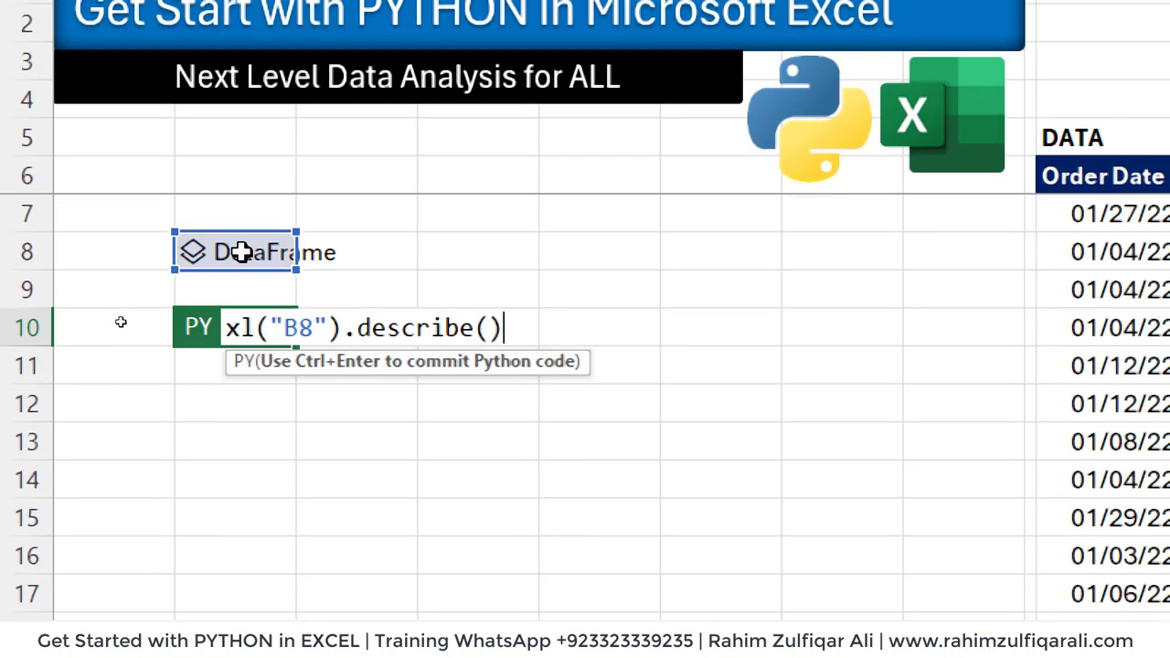
key(ctrl+Return)
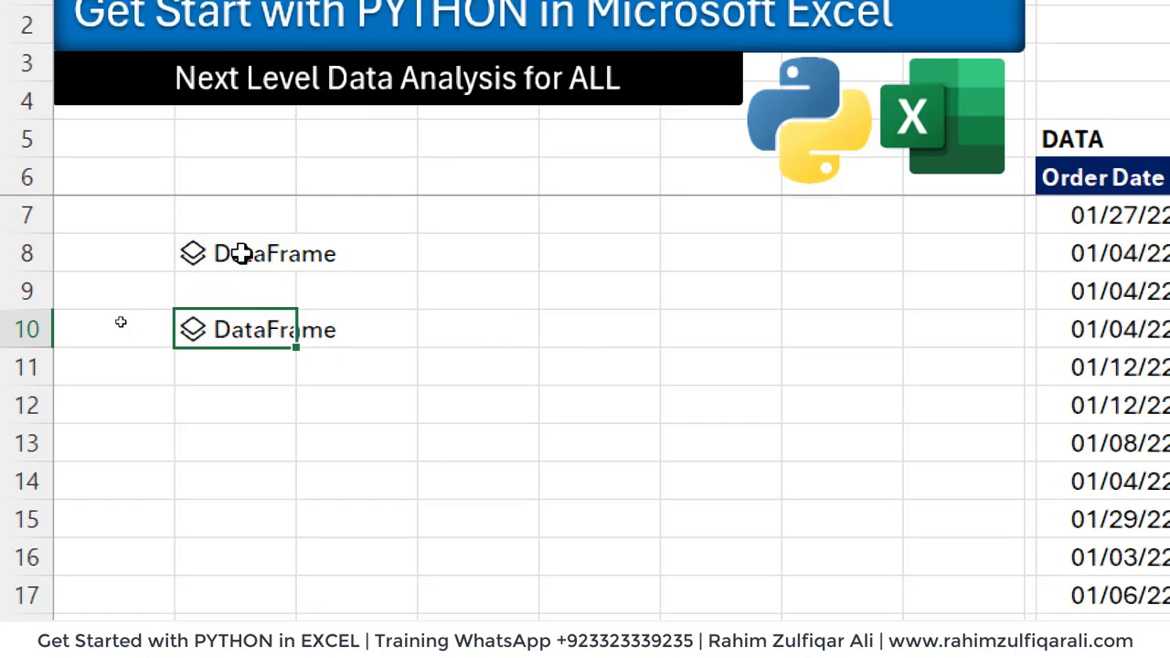
Switch B10's Python output to Excel Value so the statistics spill into cells.
scroll(263, 311, up, 1)
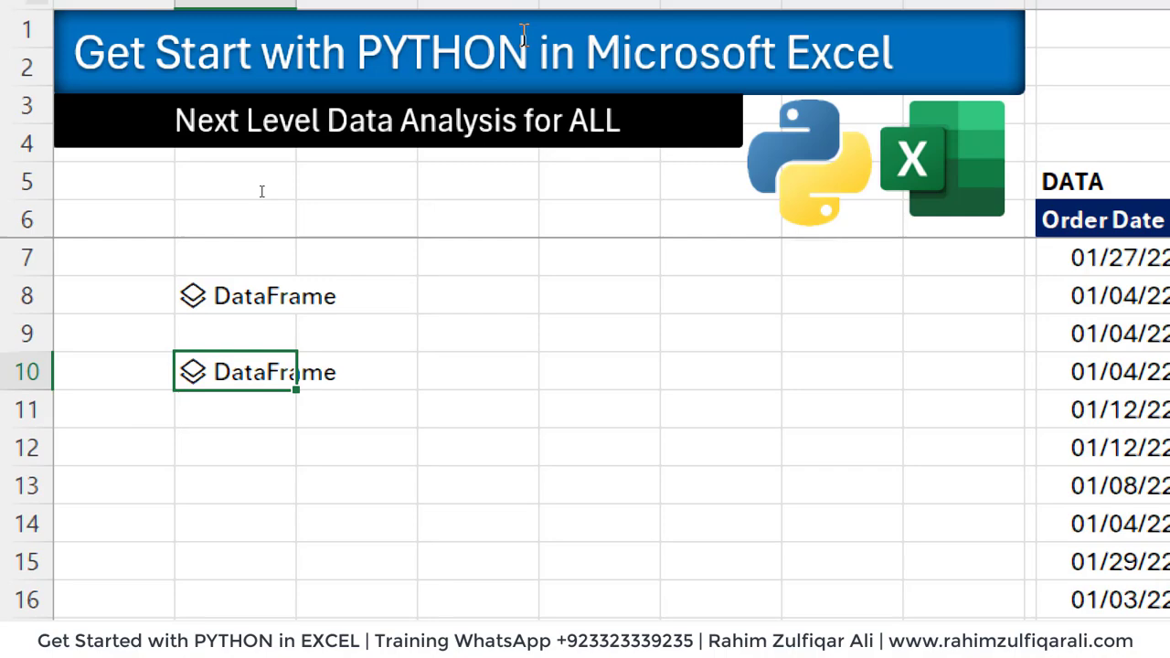
click(468, 185)
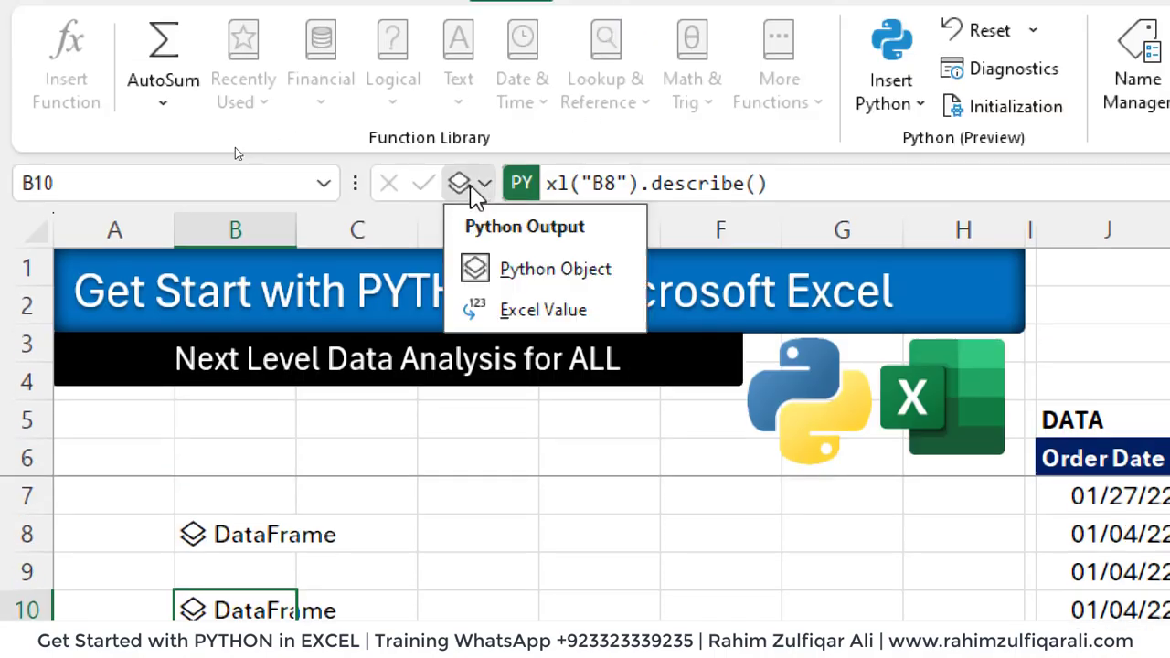
click(485, 310)
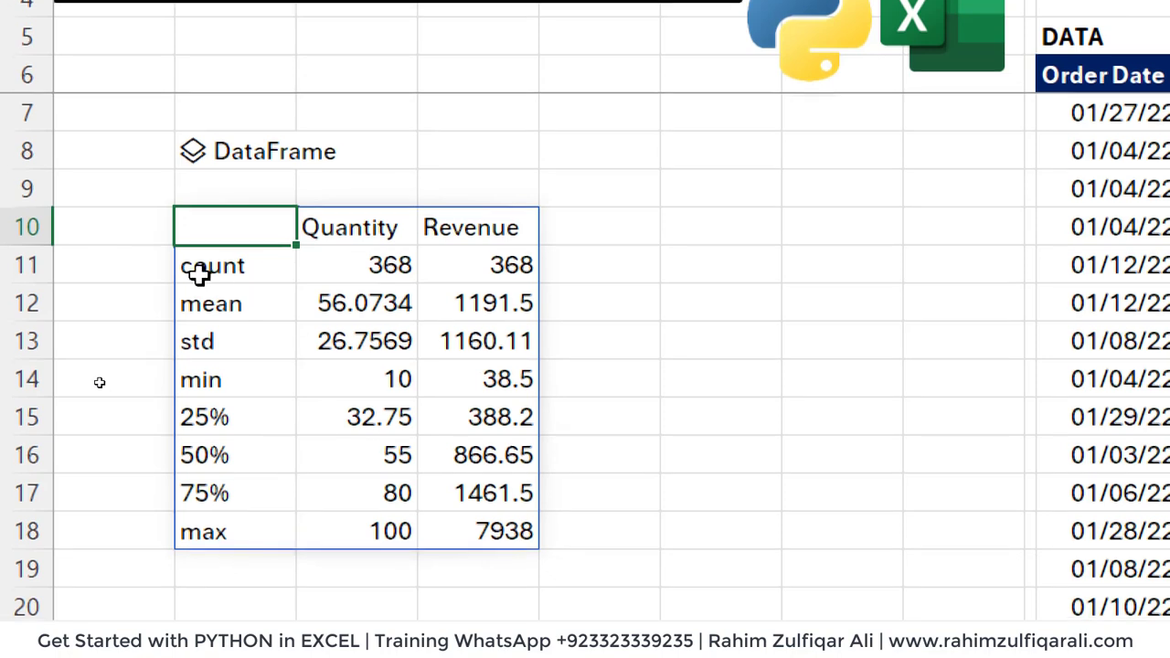
Inspect the count, min, Quantity and Revenue results, then reopen B10's formula for editing.
click(233, 266)
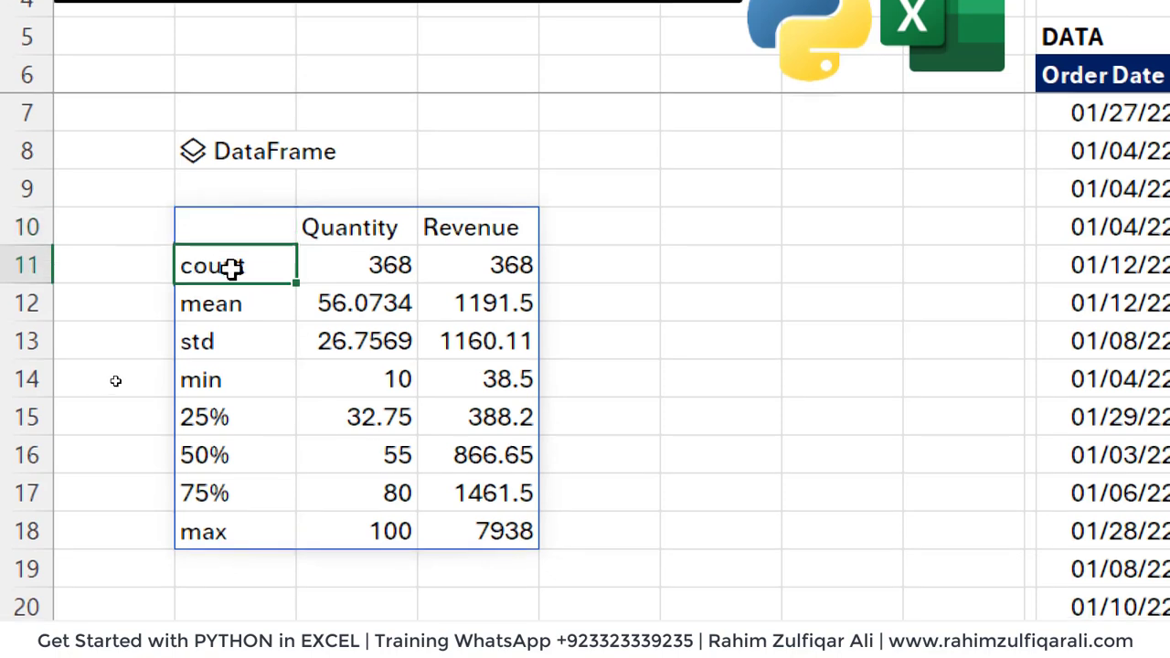
click(386, 230)
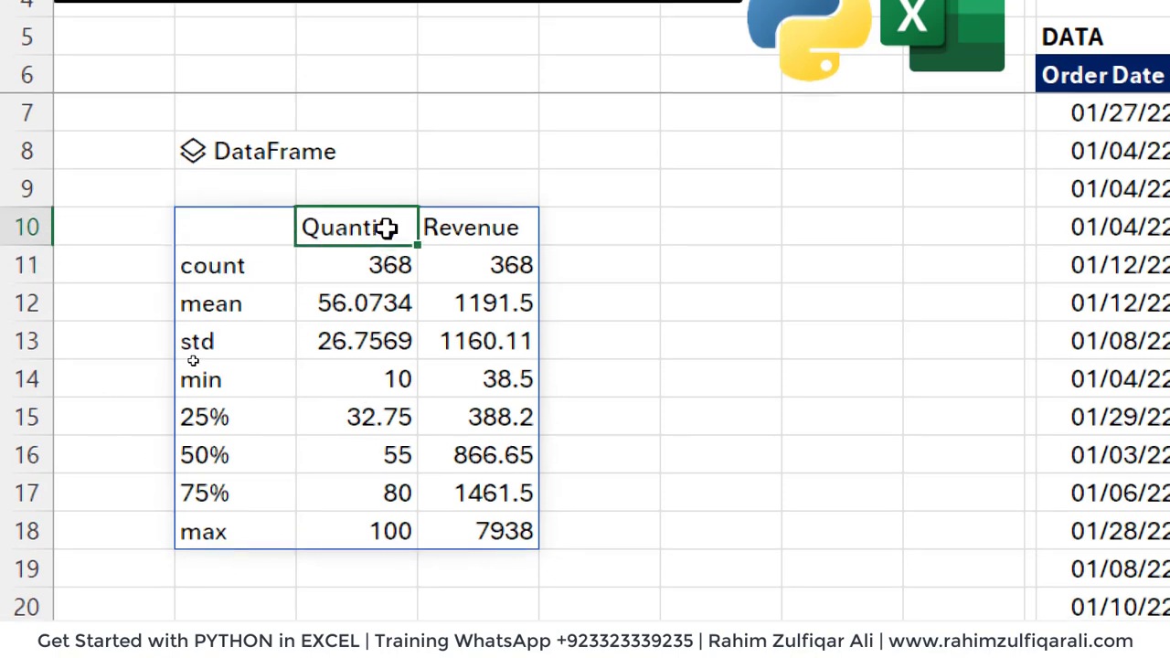
click(463, 230)
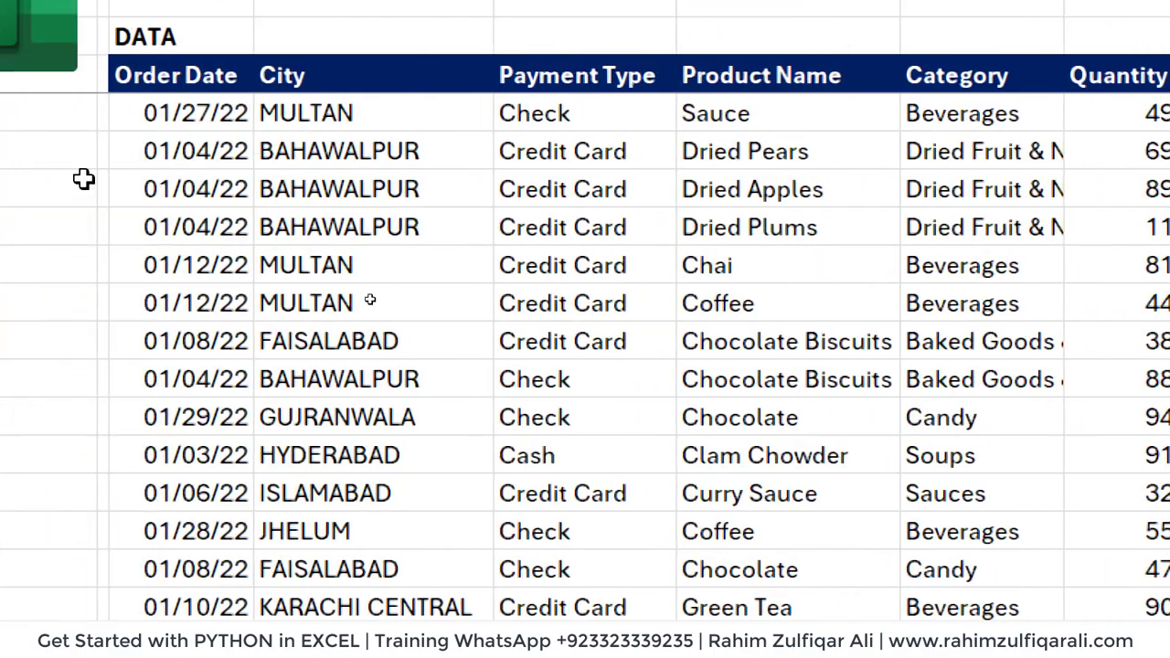
click(235, 262)
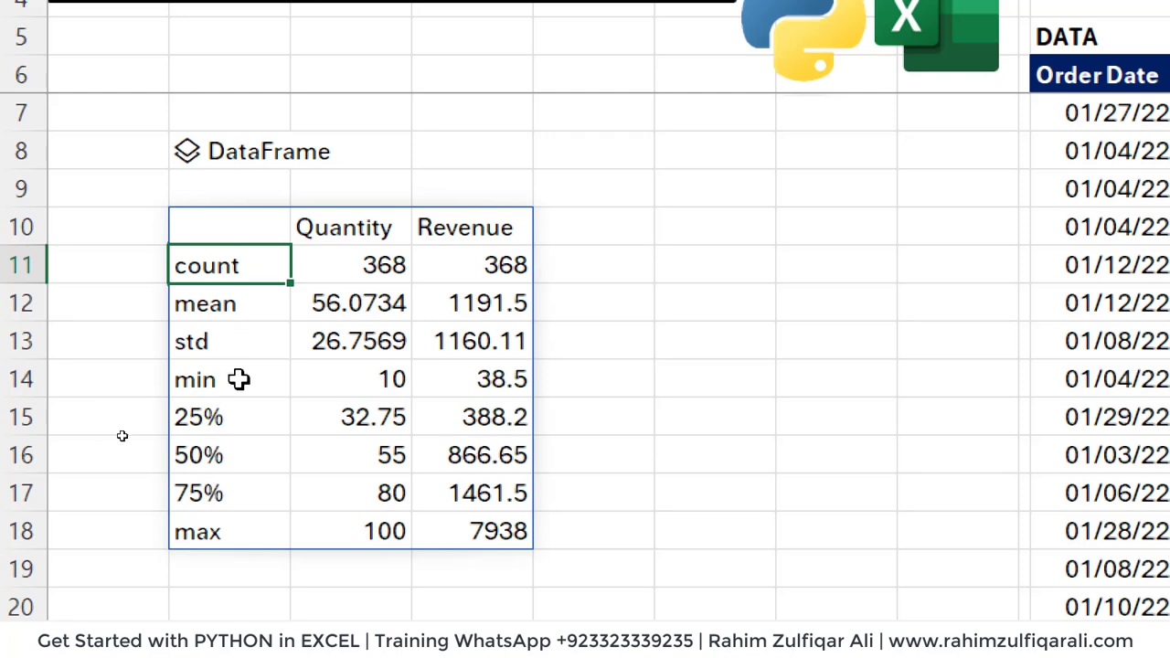
click(238, 379)
double_click(229, 227)
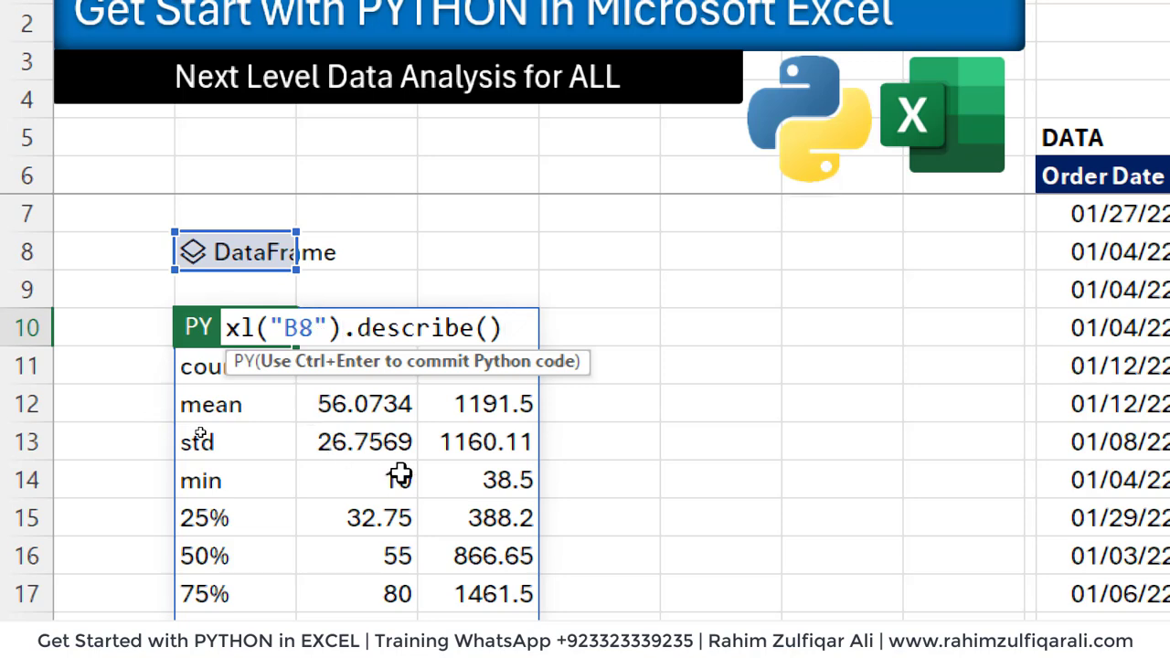
Change B10 to xl('B8')['Payment Type'].describe(), yielding count 368, unique 3, top Credit Card.
text([)
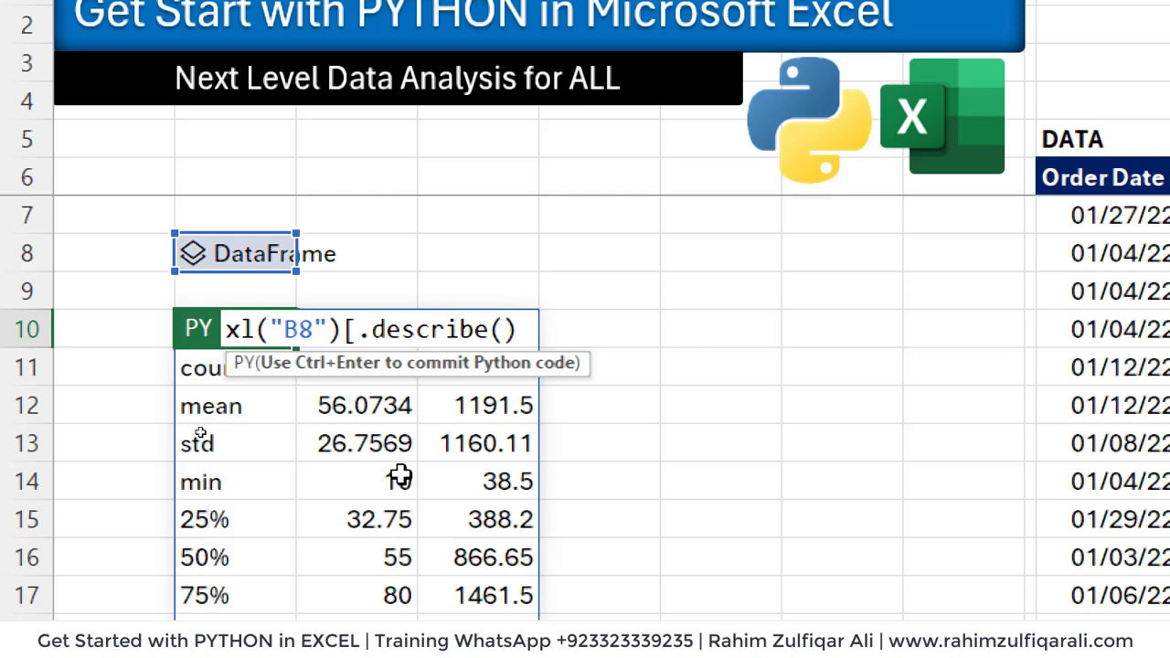
text("Payment)
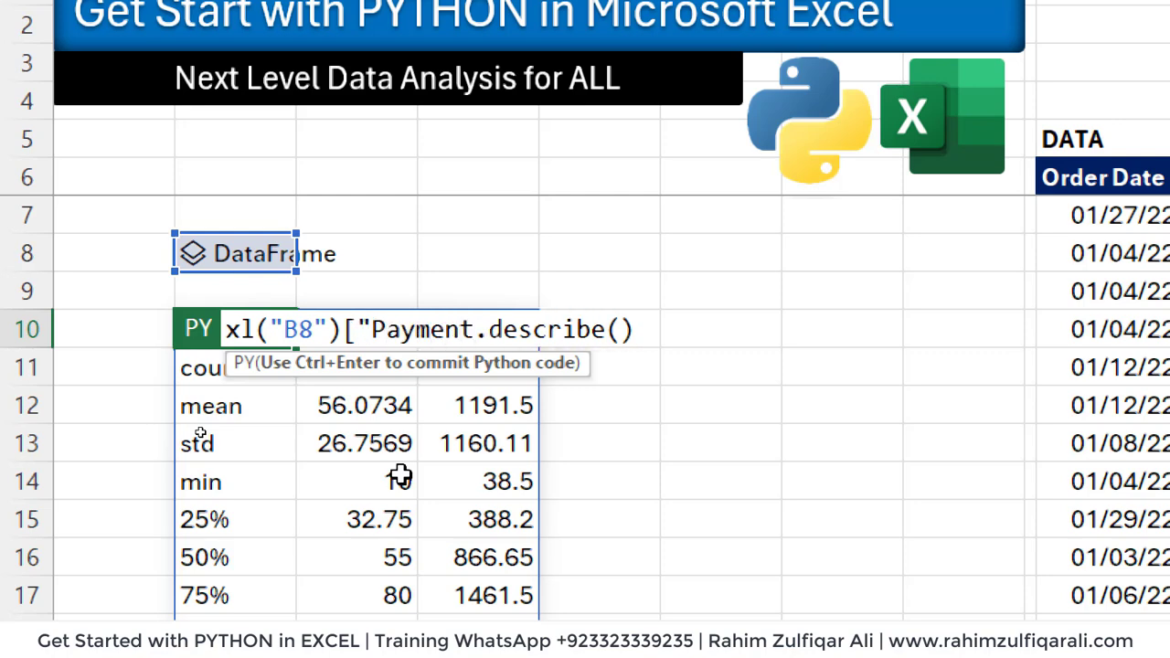
text( Typ")
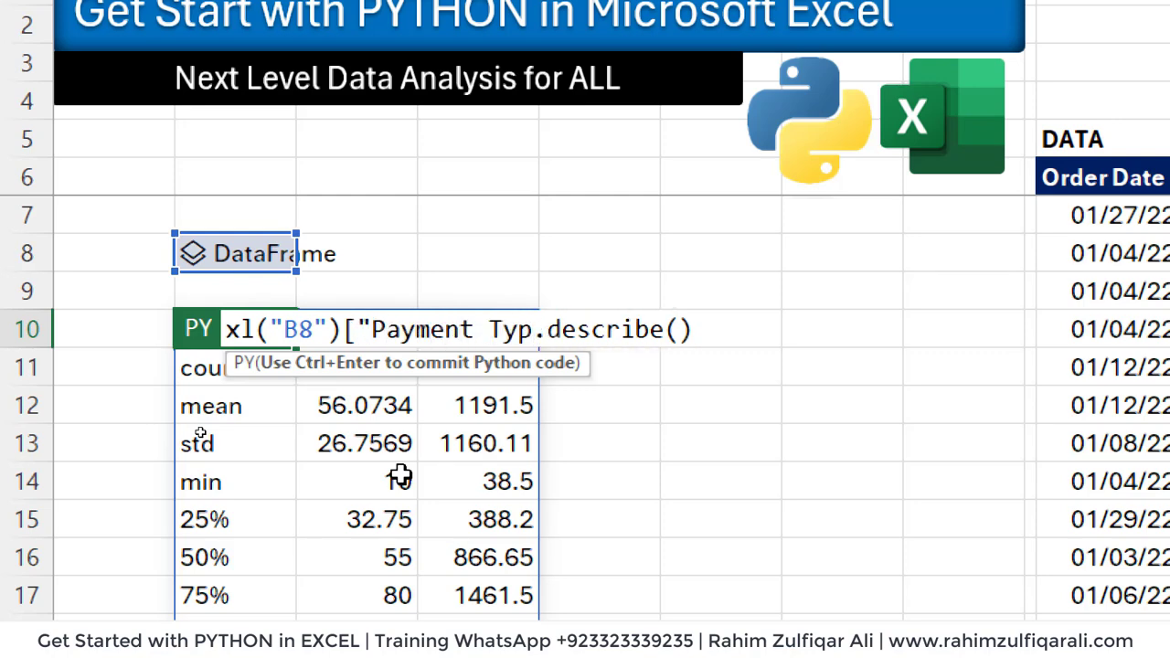
key(Left)
text(e)
key(ctrl+Return)
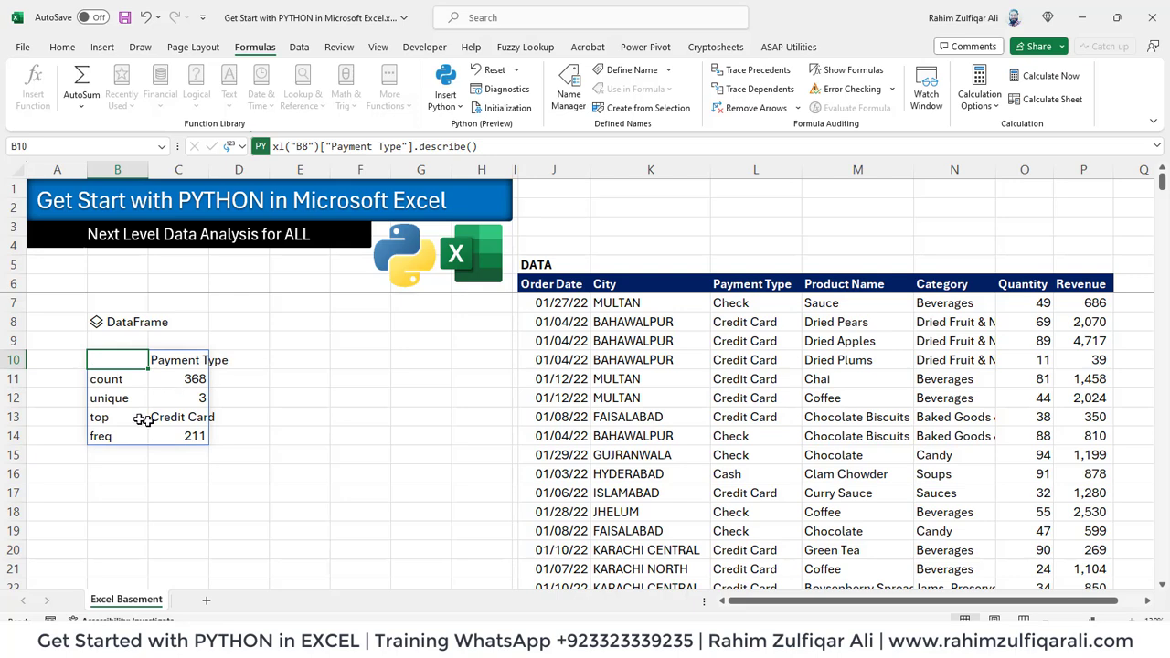
click(115, 413)
click(165, 388)
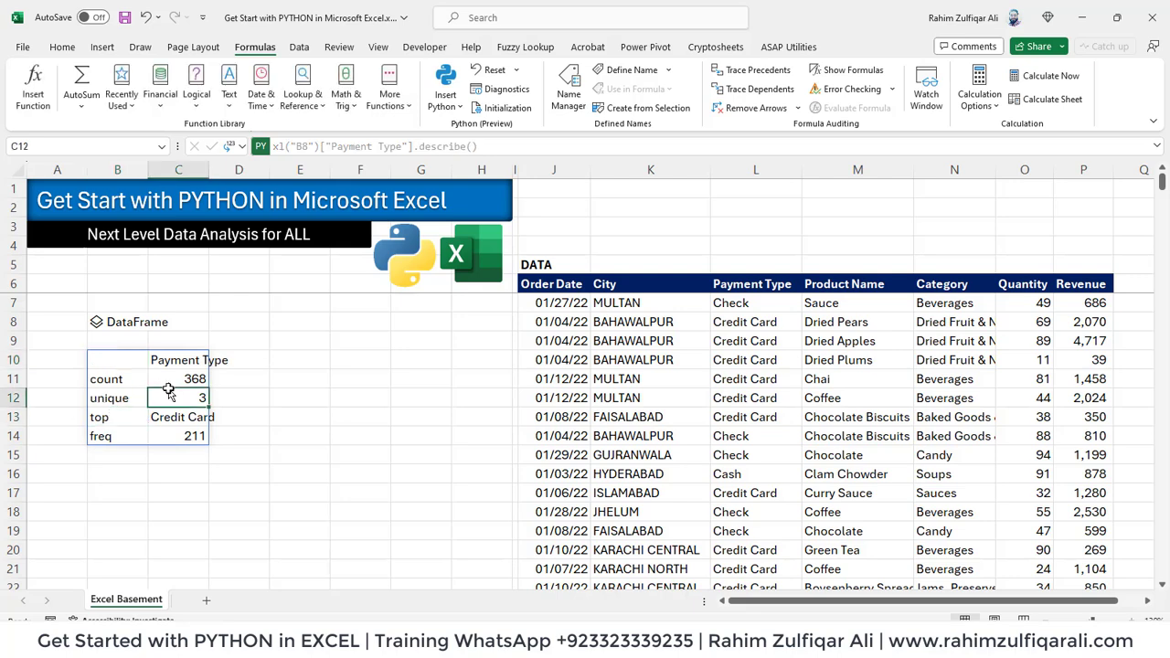
Edit B10's Python describe code to analyse the City column instead of Payment Type.
click(132, 362)
double_click(133, 362)
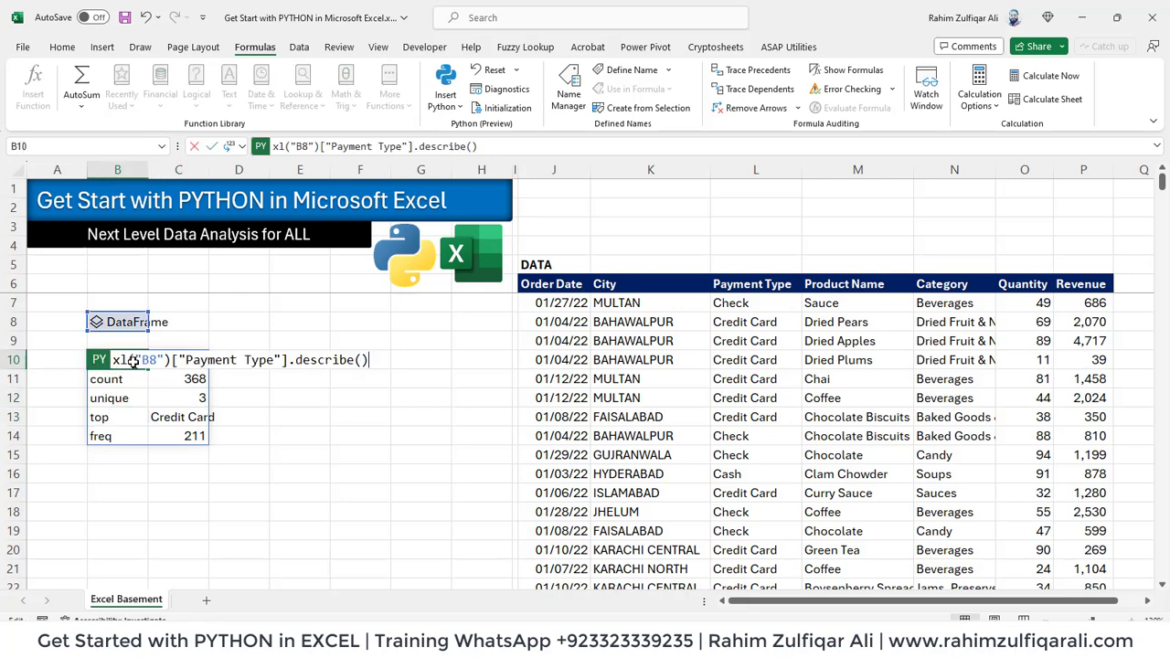
key(ctrl+shift+Left)
key(ctrl+shift+Left)
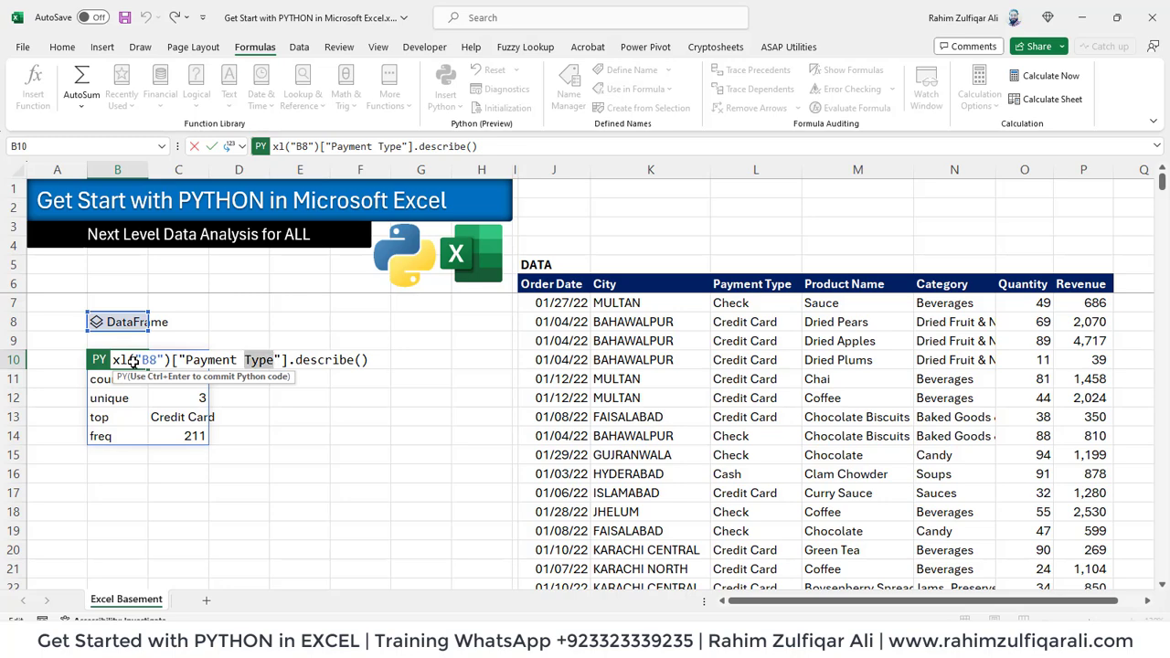
text(City)
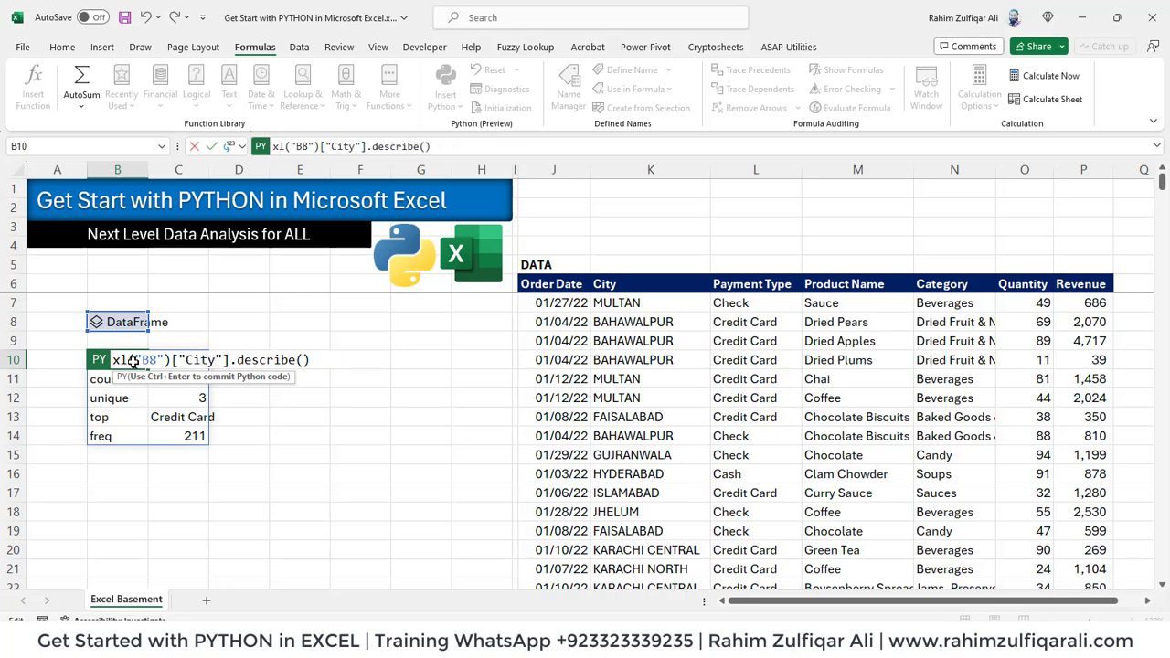
key(ctrl+Return)
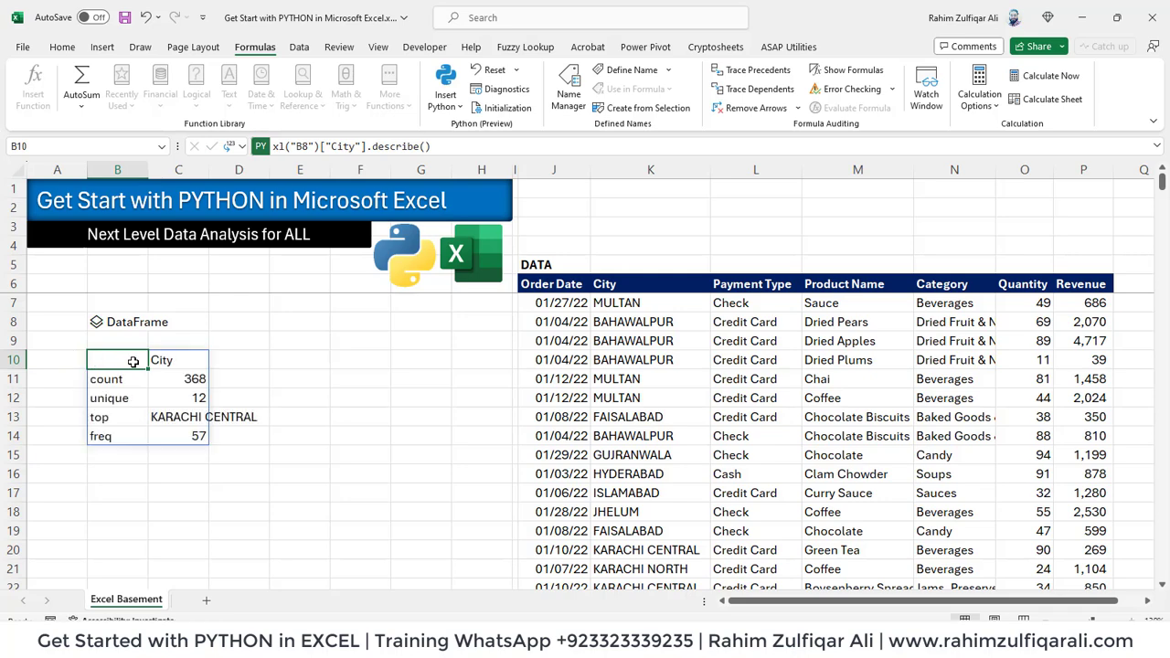
Replace B10 with the Python formula xl("B8").groupby("City").sum().
key(Delete)
text(=)
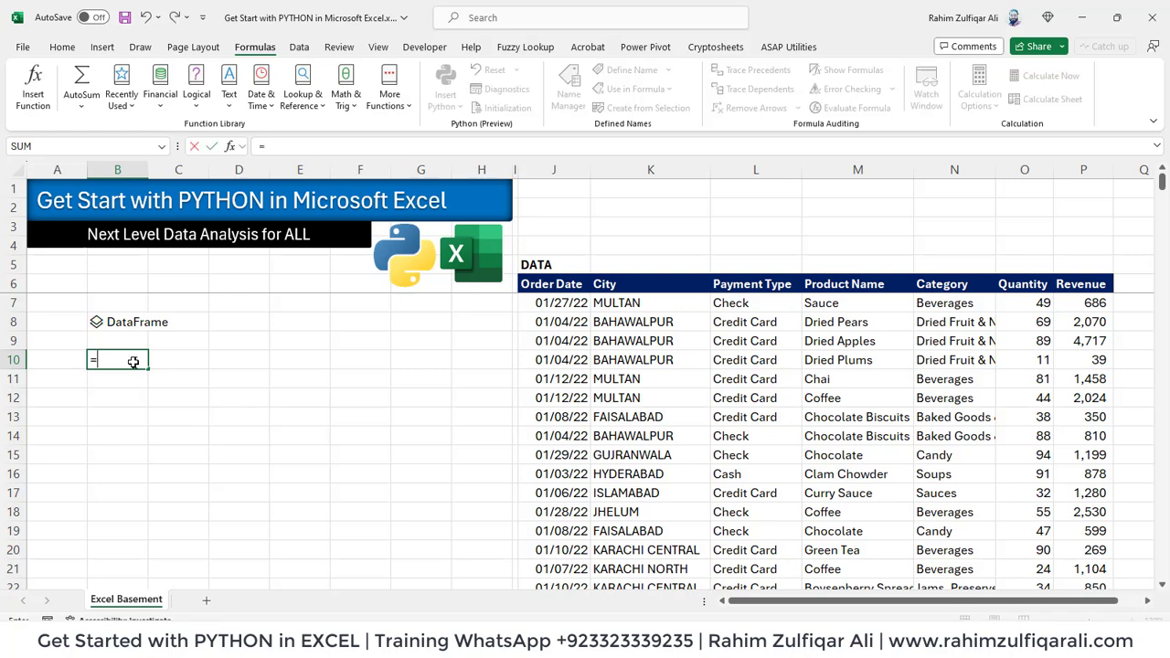
text(py)
key(Tab)
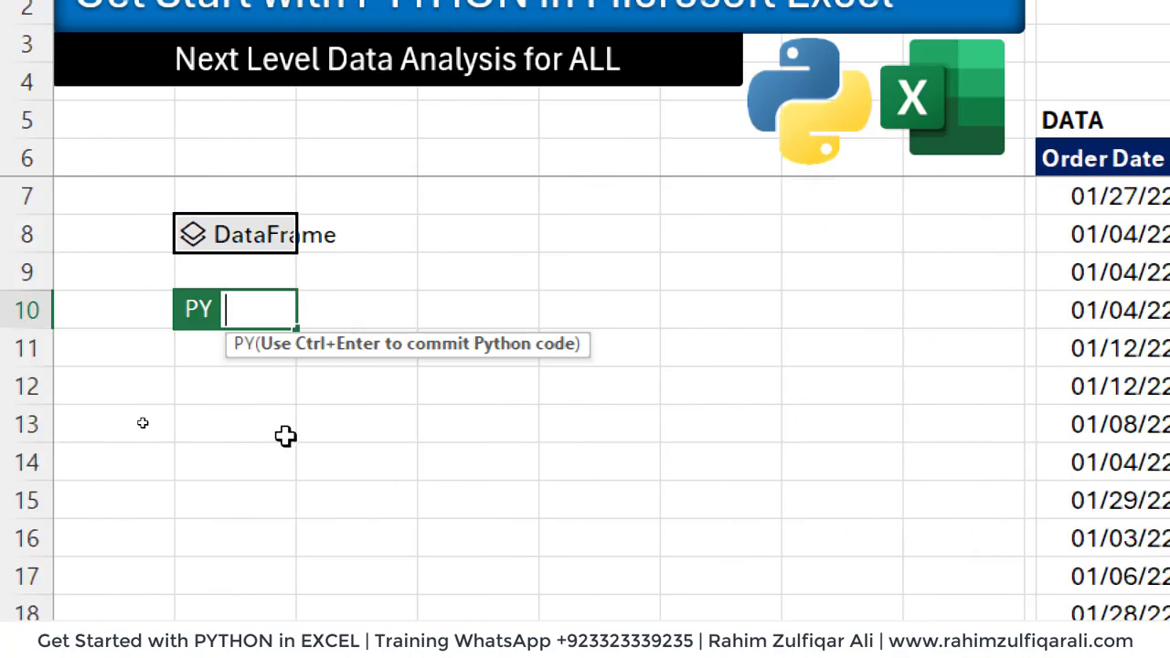
click(252, 234)
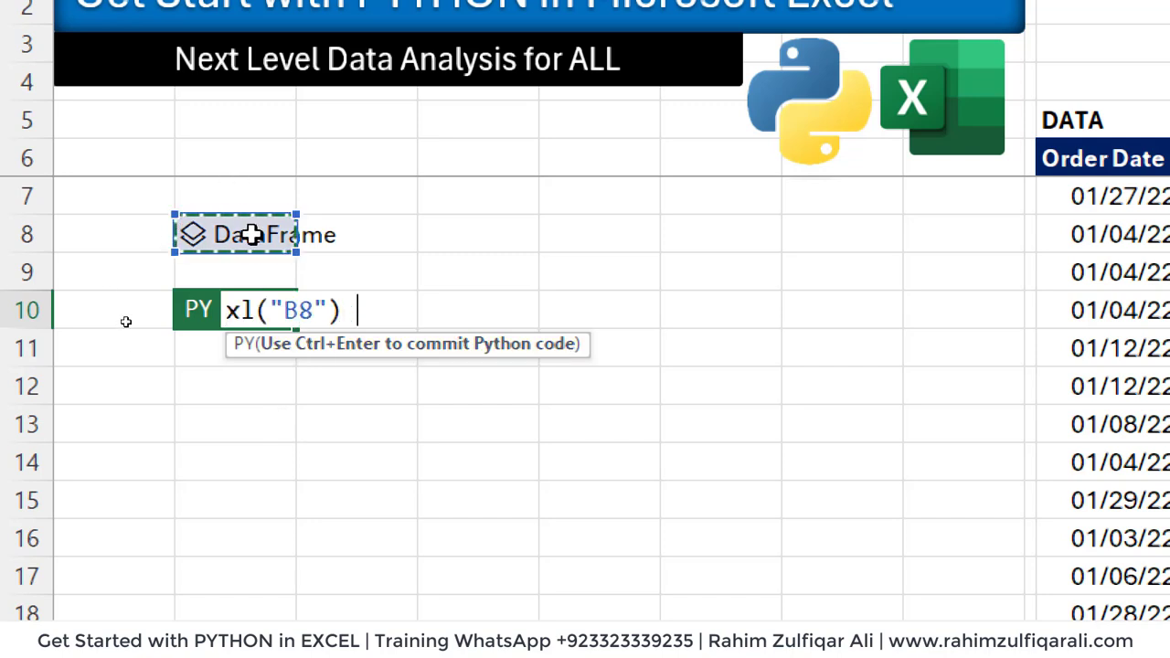
text(.go)
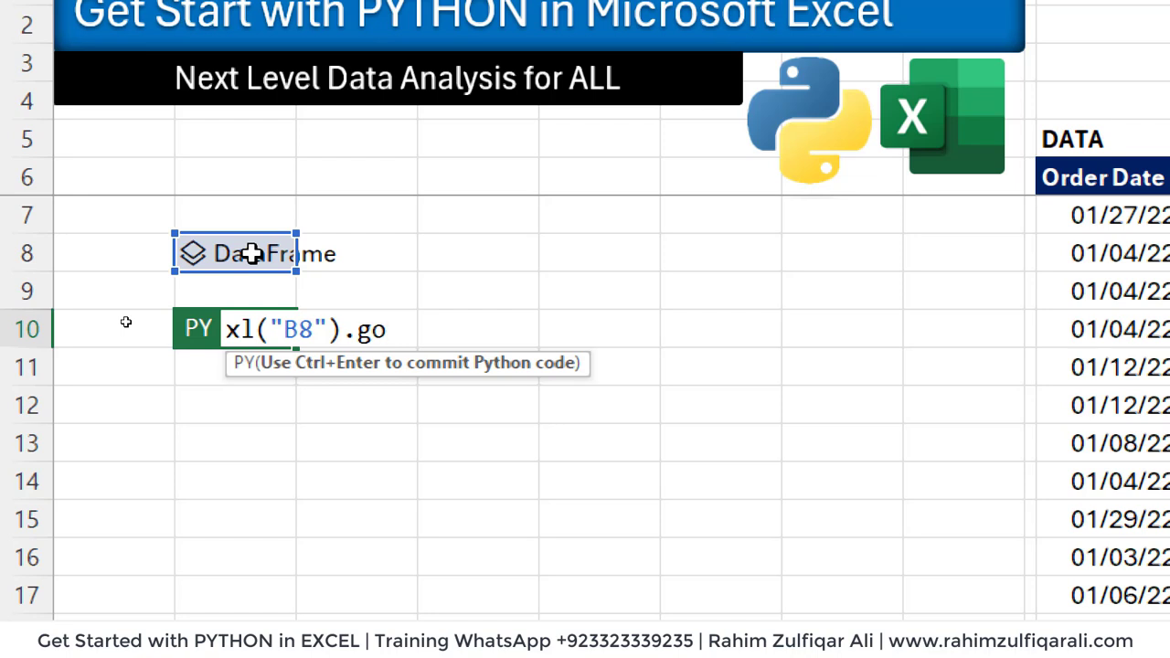
text(rroupby)
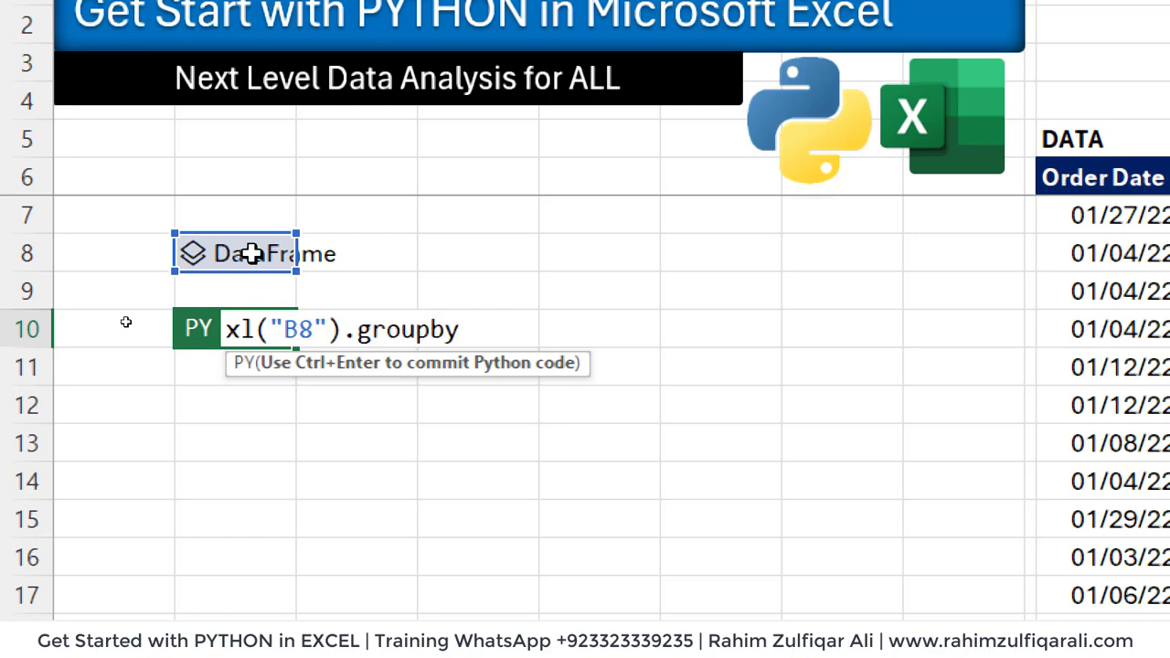
text(("City")
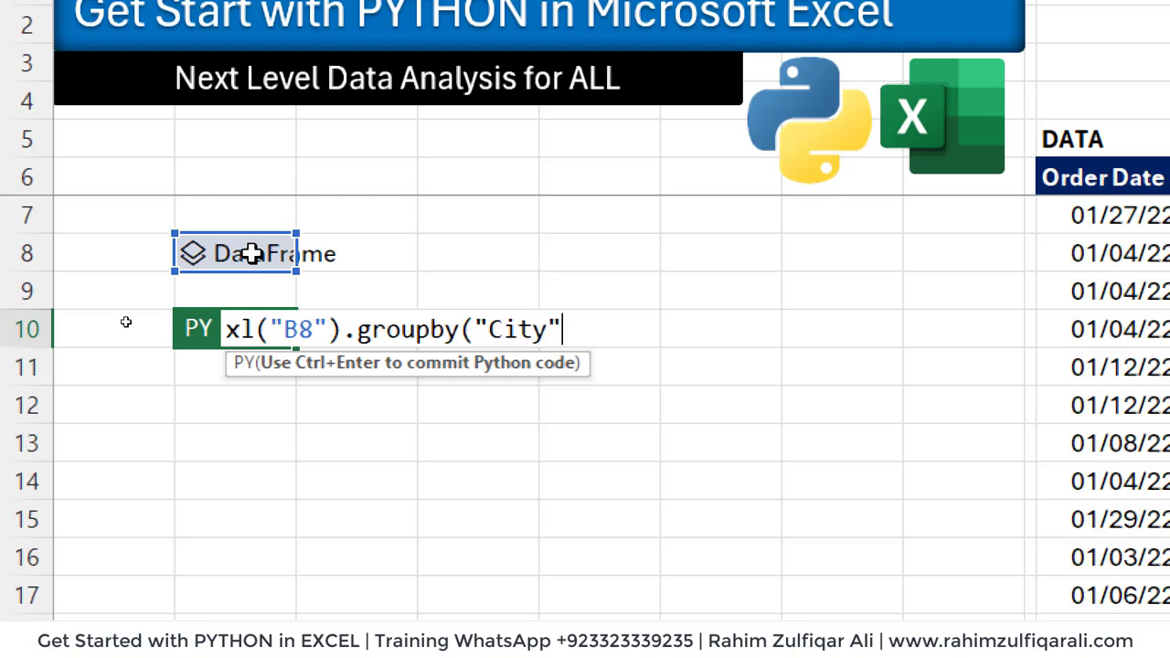
text().sum)
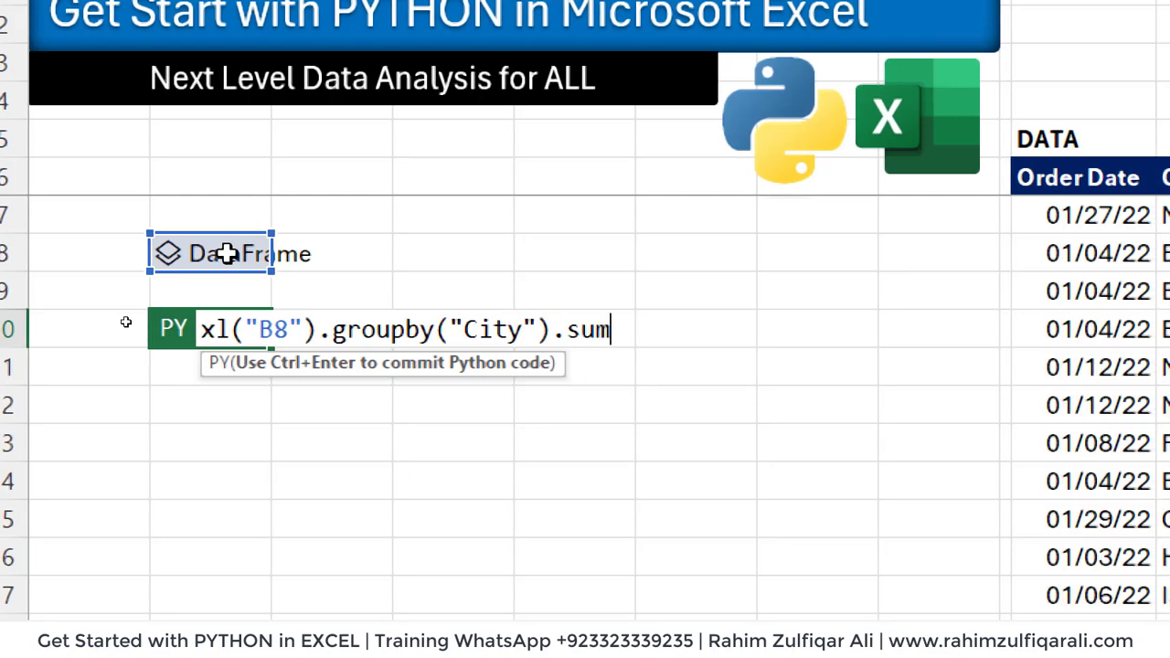
text(())
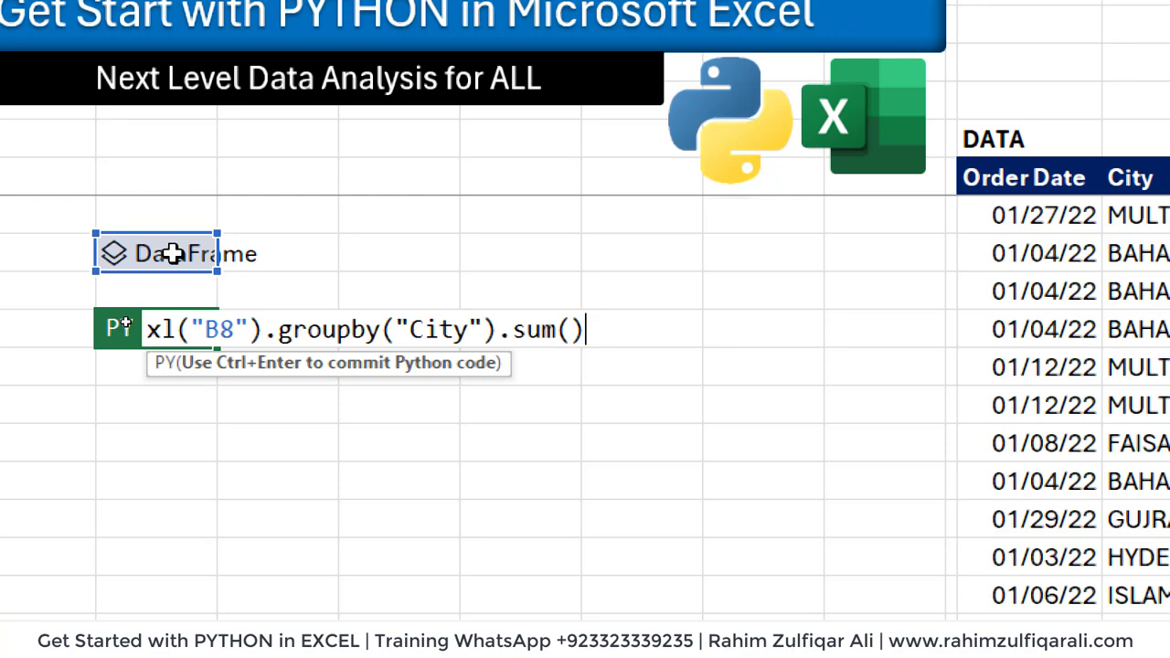
key(ctrl+Return)
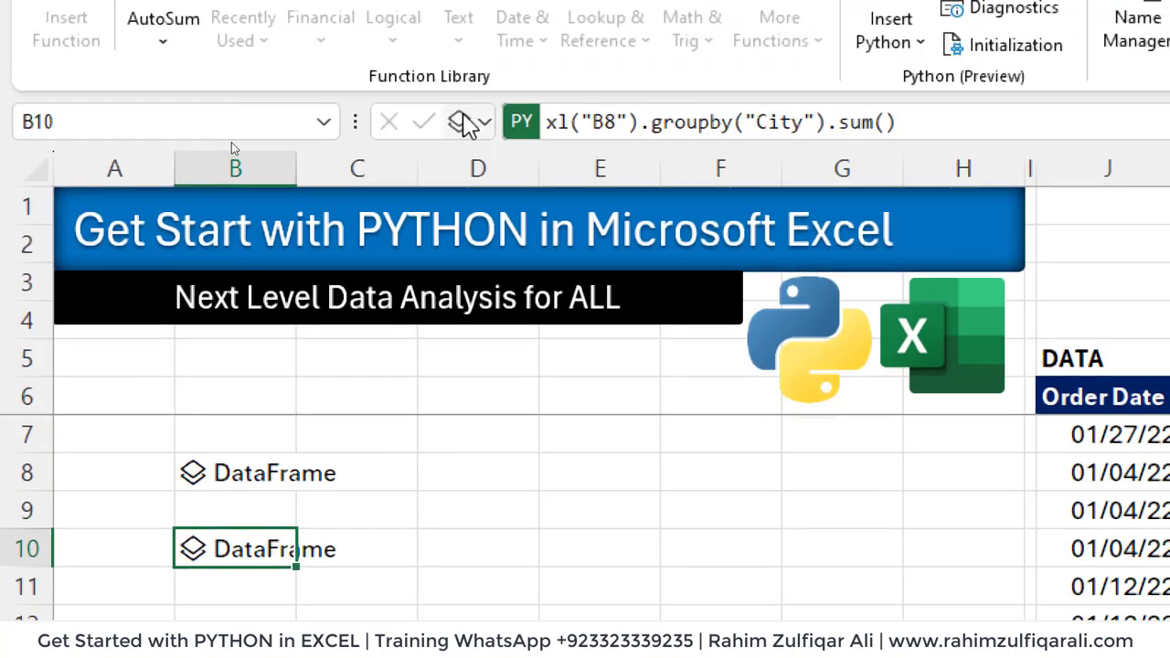
Output B10's result as Excel values and select the Quantity and Revenue totals C12:D23.
click(466, 122)
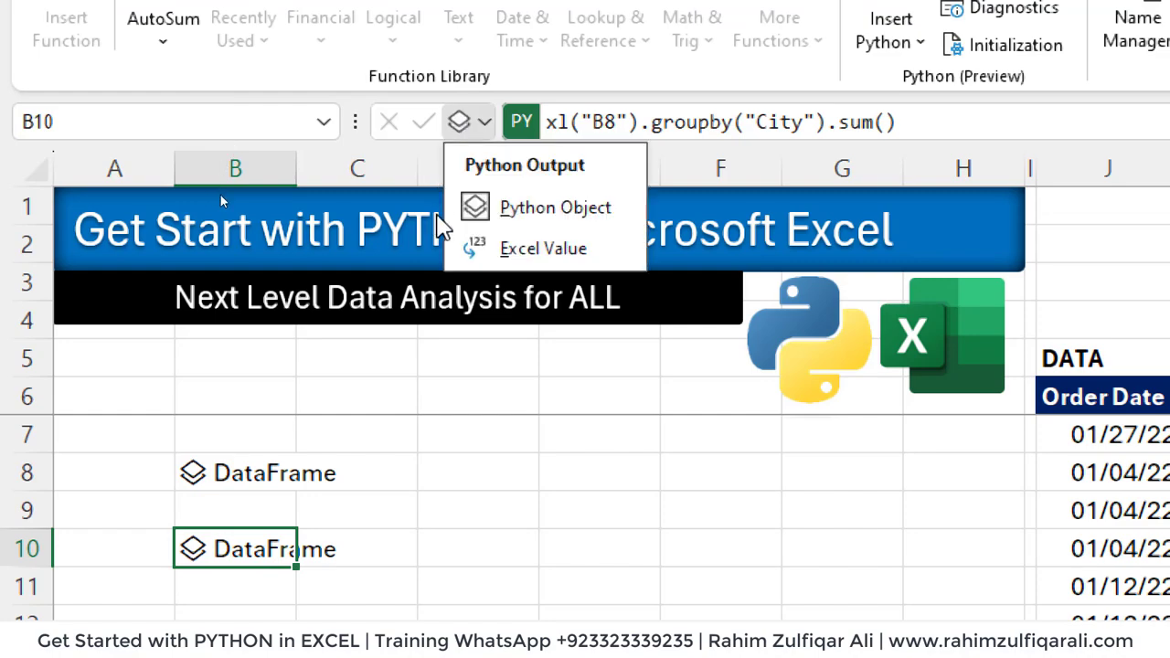
click(475, 248)
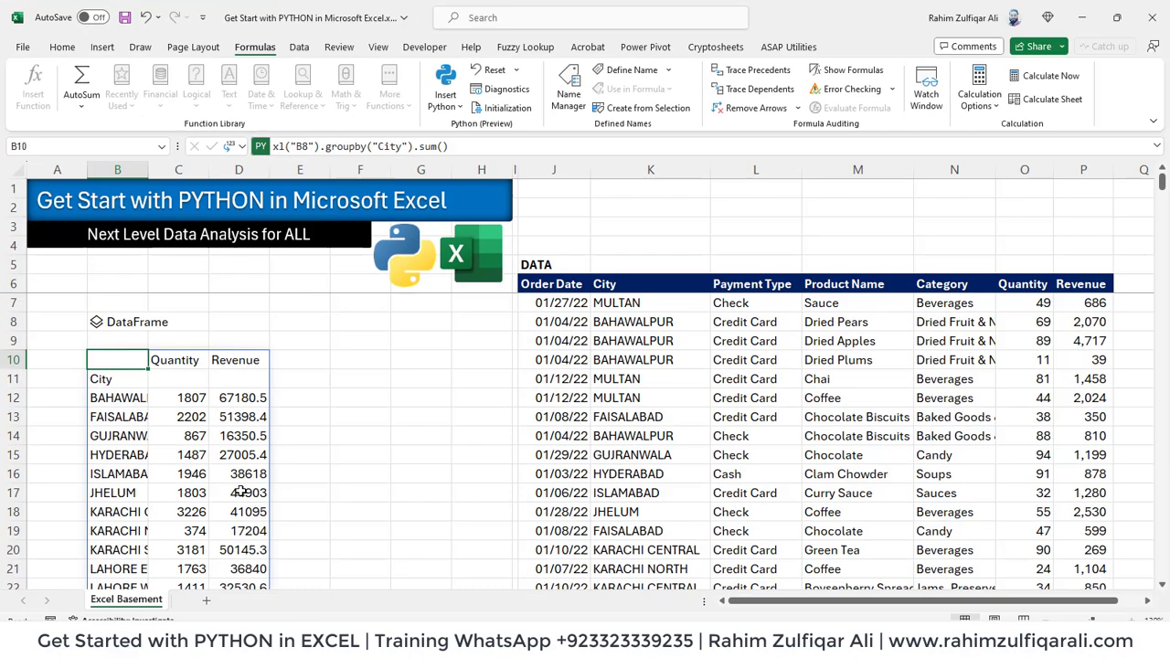
key(Down)
key(Down)
key(Right)
key(ctrl+shift+Right)
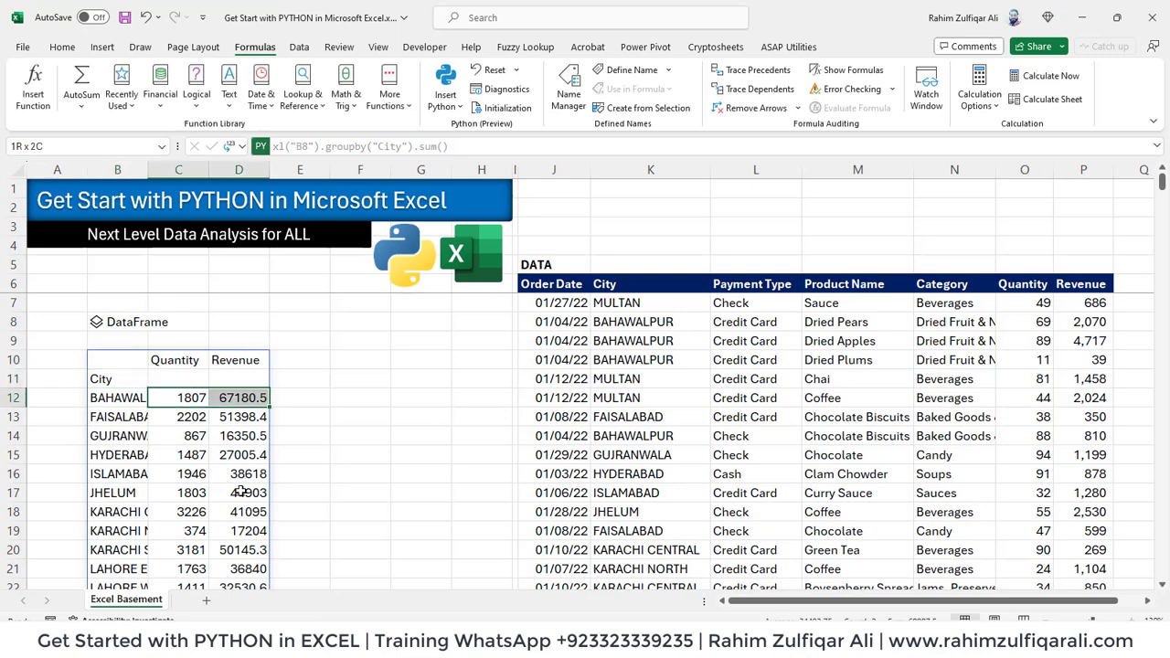
key(ctrl+shift+Down)
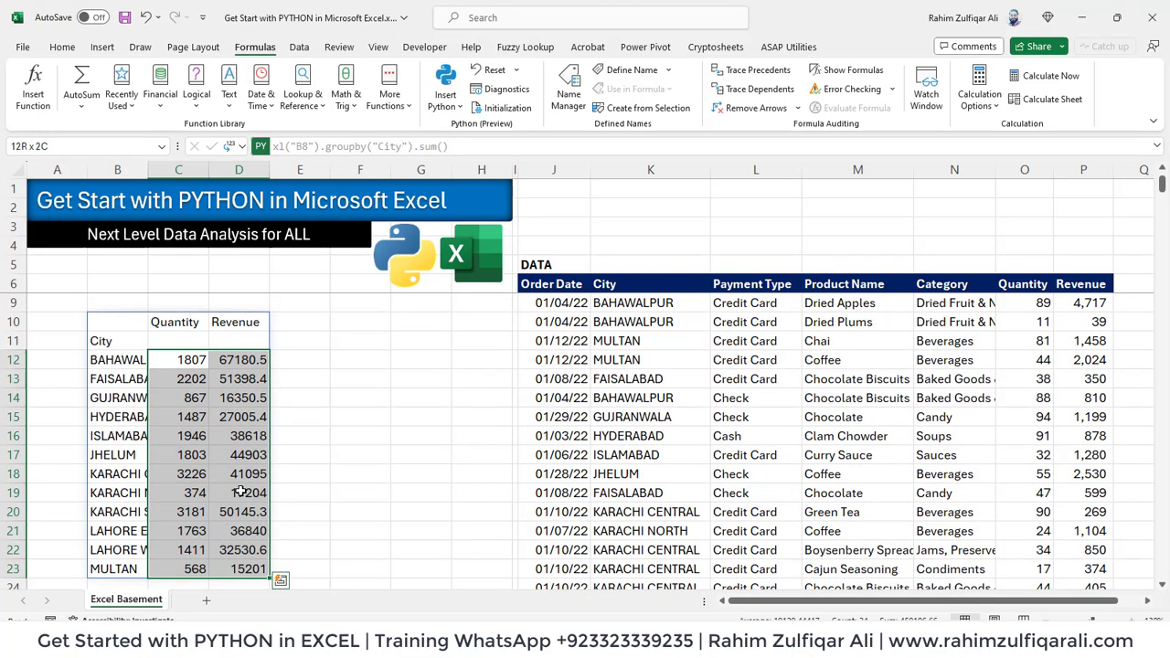
Format the totals in Comma Style with no decimals and widen column B for city names.
click(77, 50)
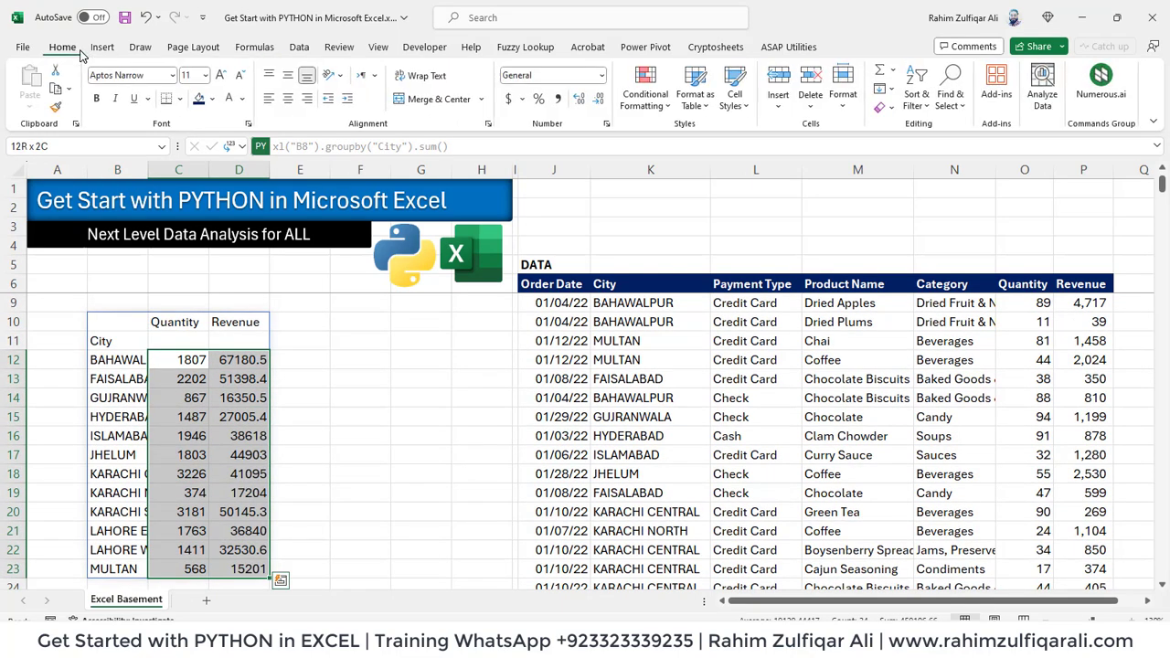
click(557, 97)
click(599, 99)
click(598, 99)
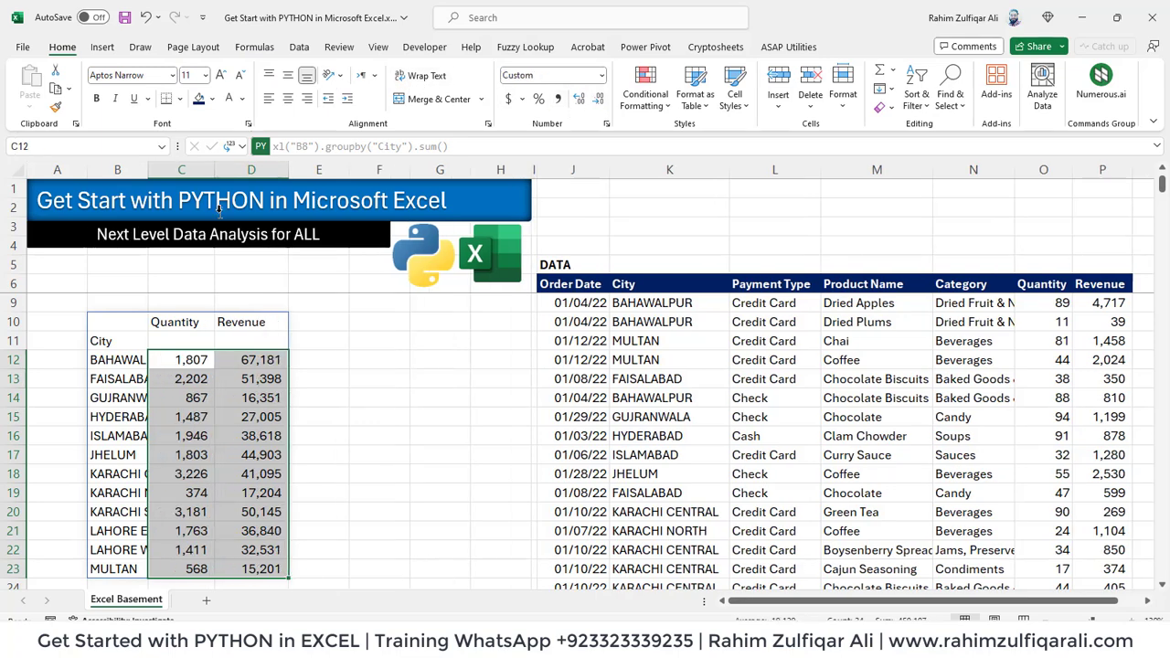
click(130, 359)
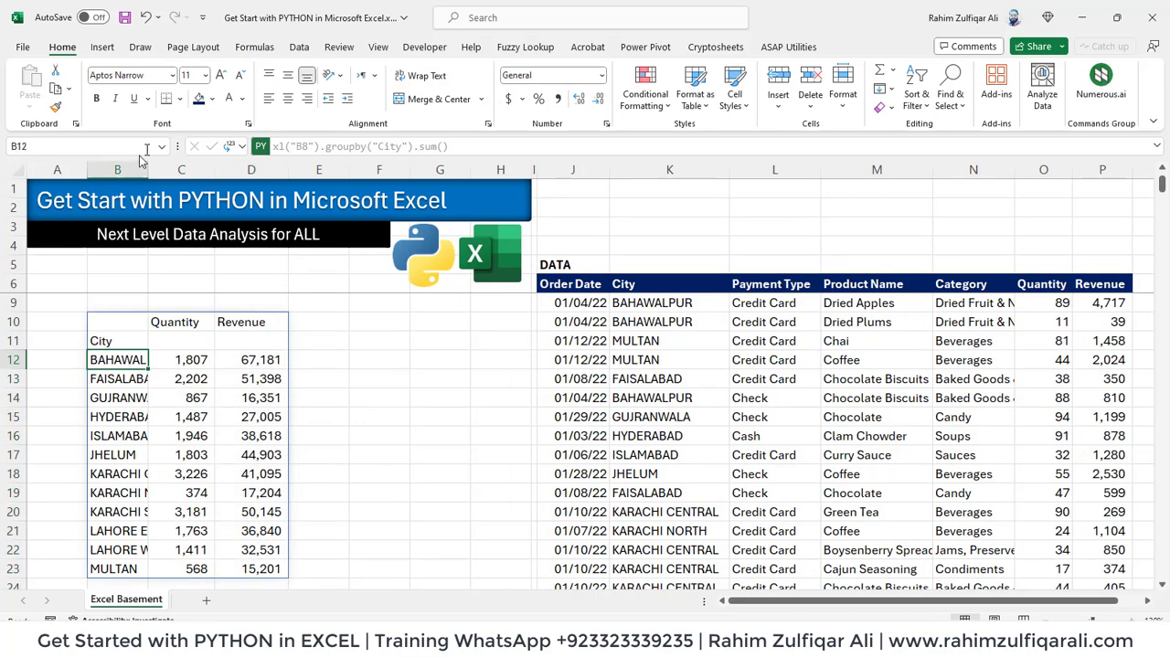
drag(149, 162, 203, 170)
Change B10's groupby column from City to Payment Type.
click(129, 324)
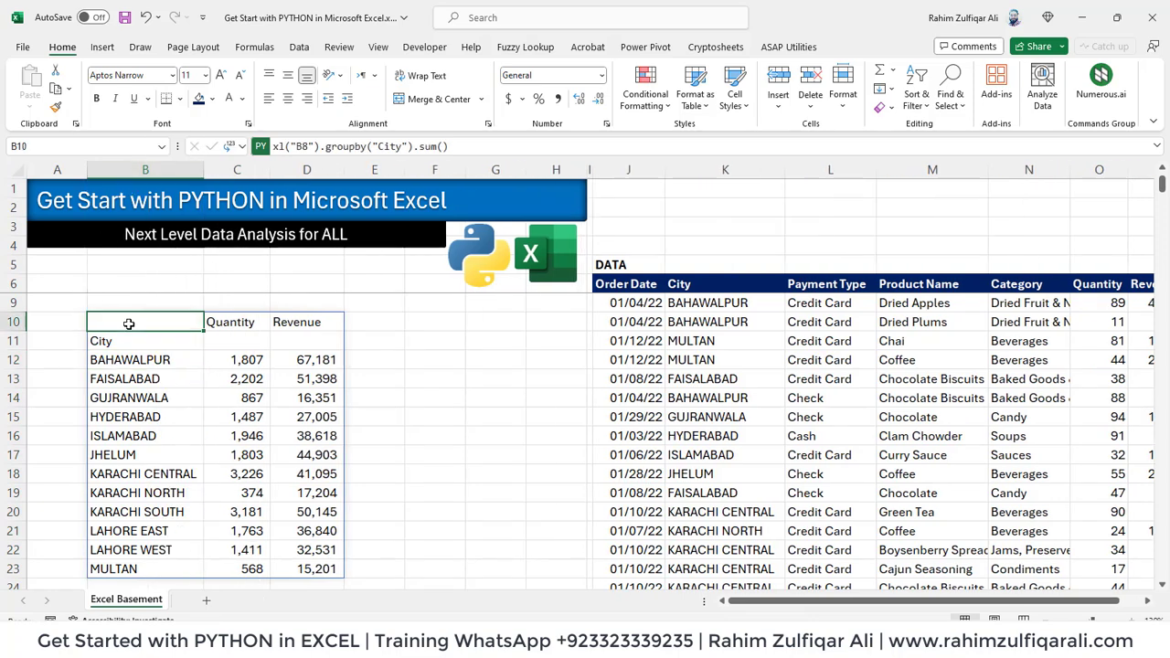
double_click(128, 325)
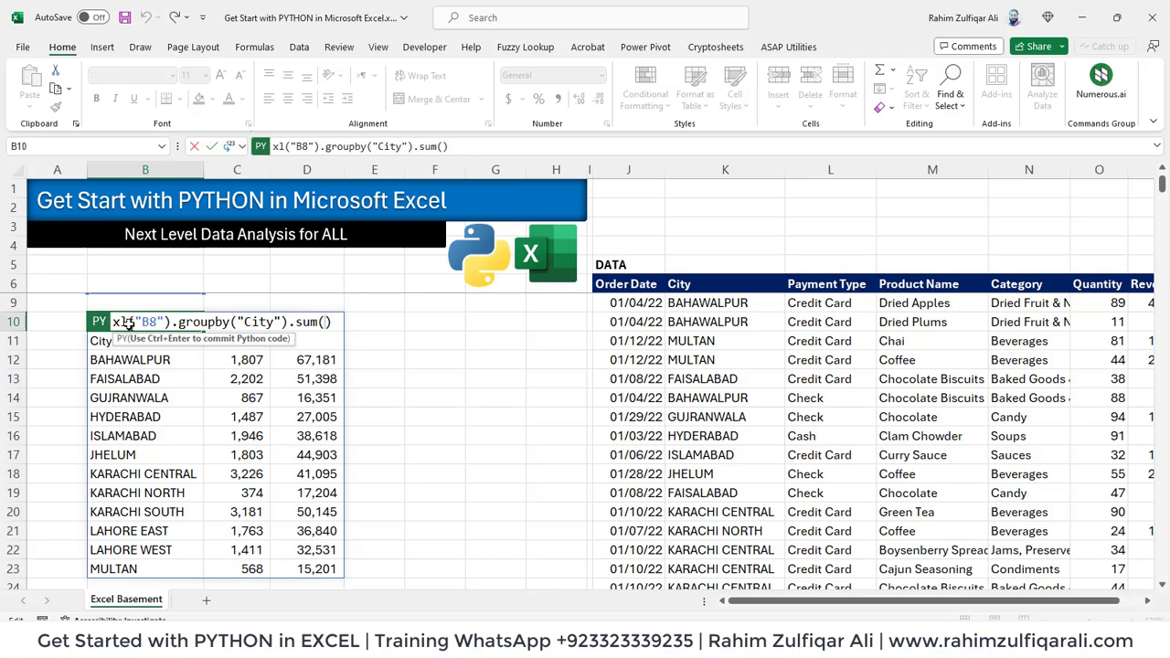
key(shift+Left)
key(shift+Left)
key(shift+Left)
text(Payment)
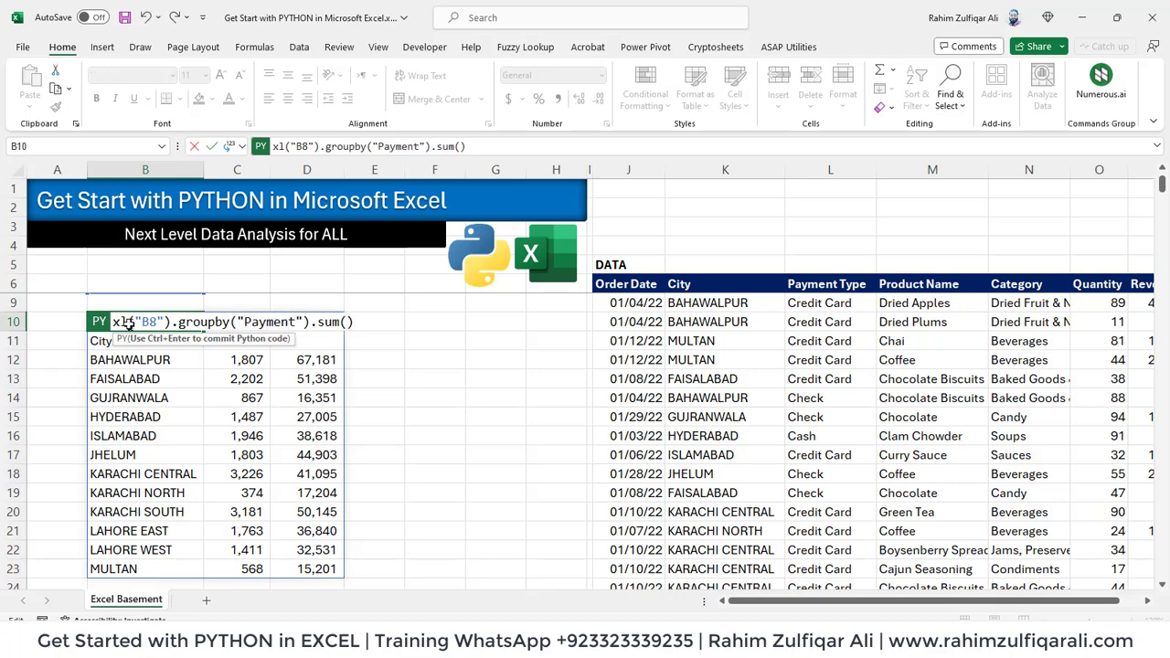
text( Type)
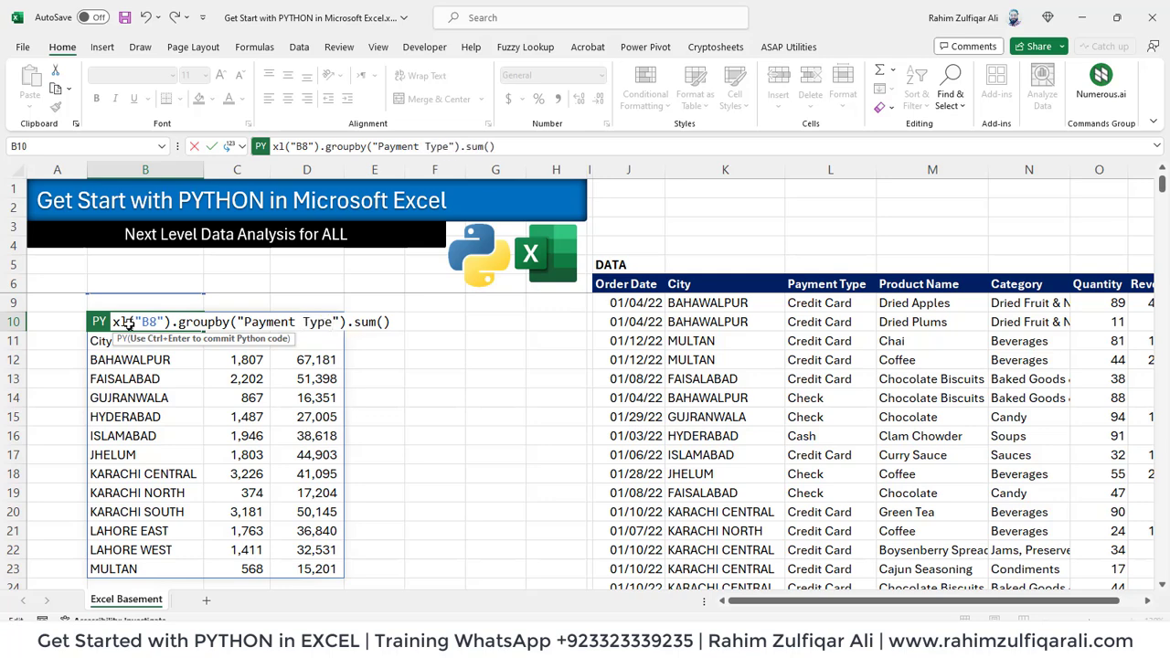
key(ctrl+Return)
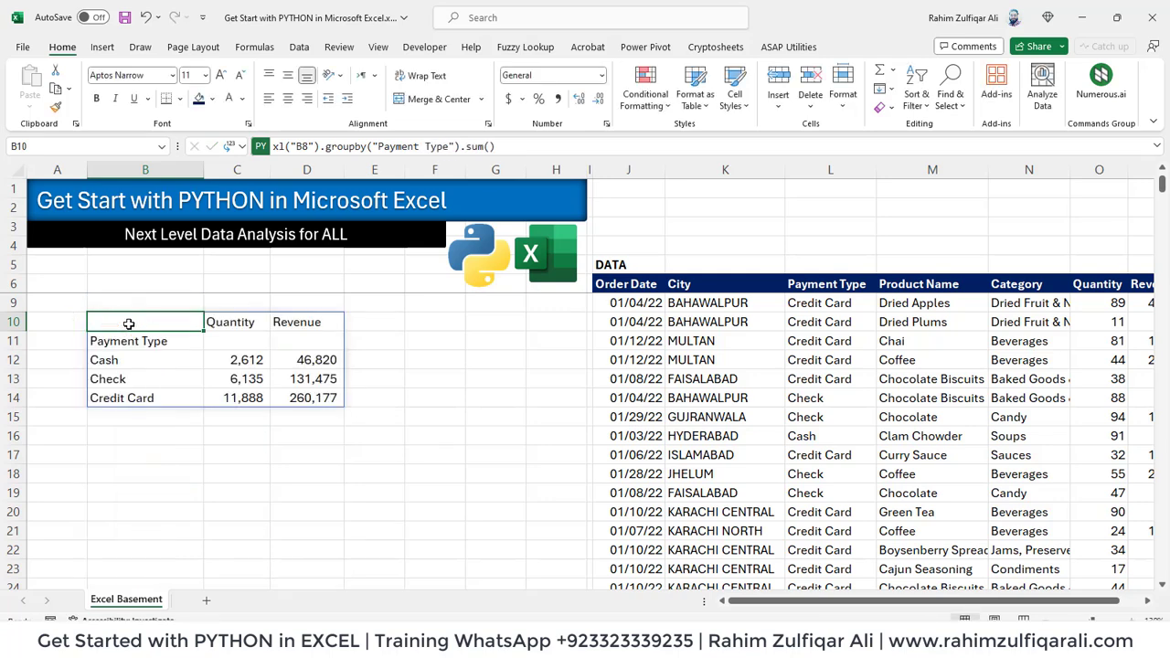
click(236, 366)
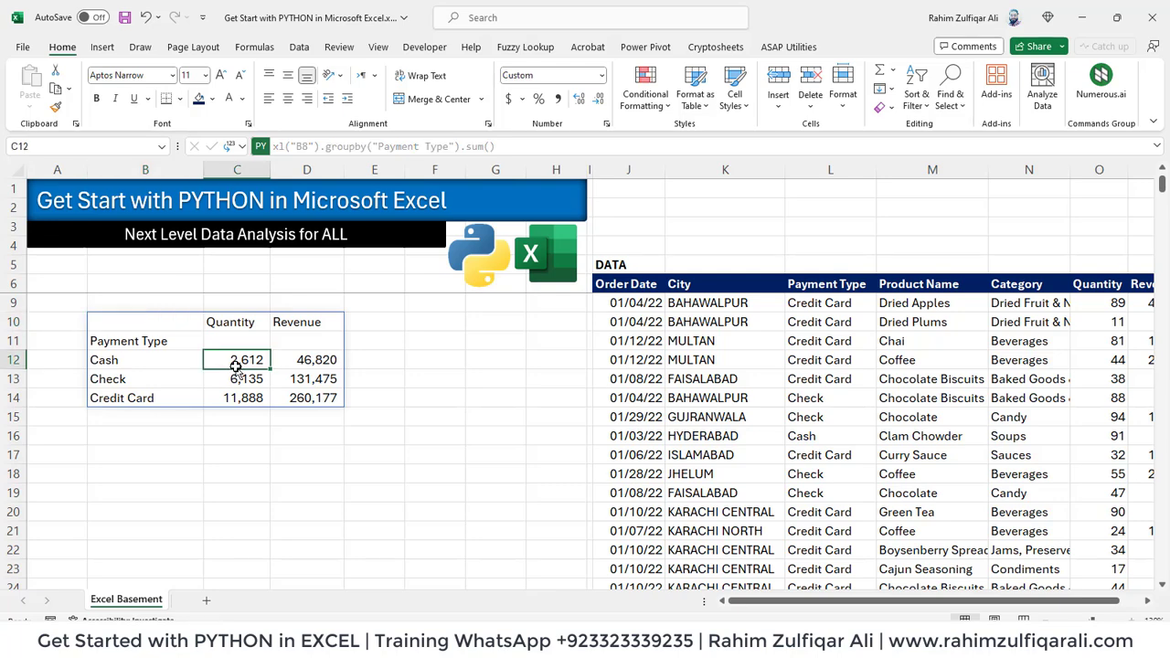
key(Up)
key(Up)
key(Left)
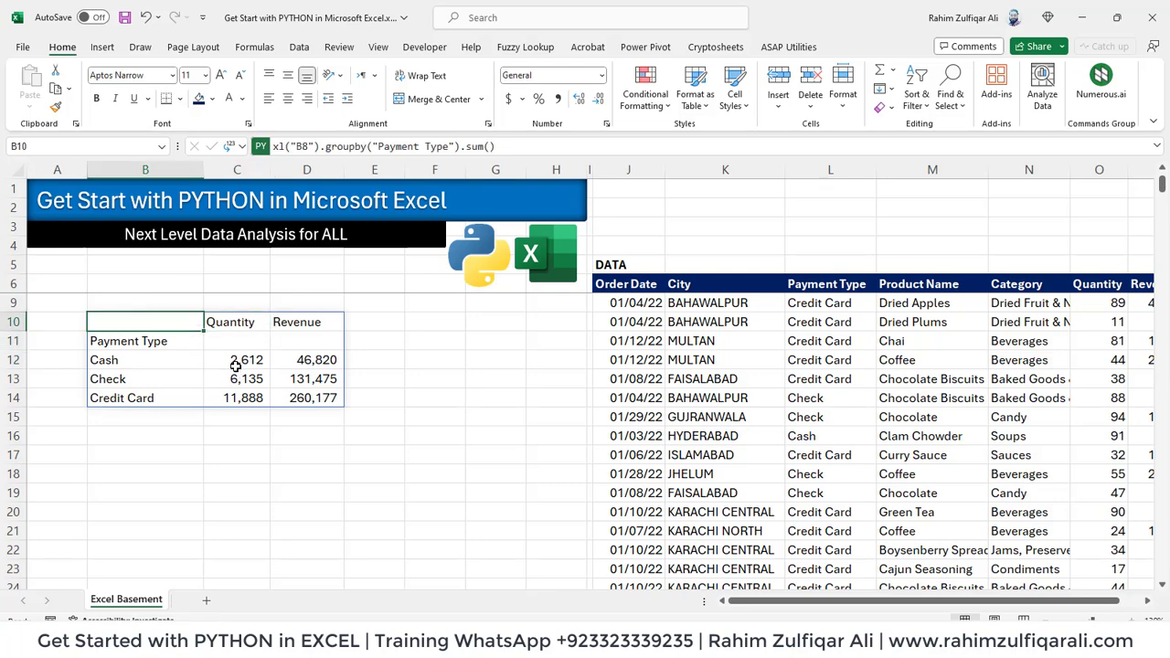
key(F2)
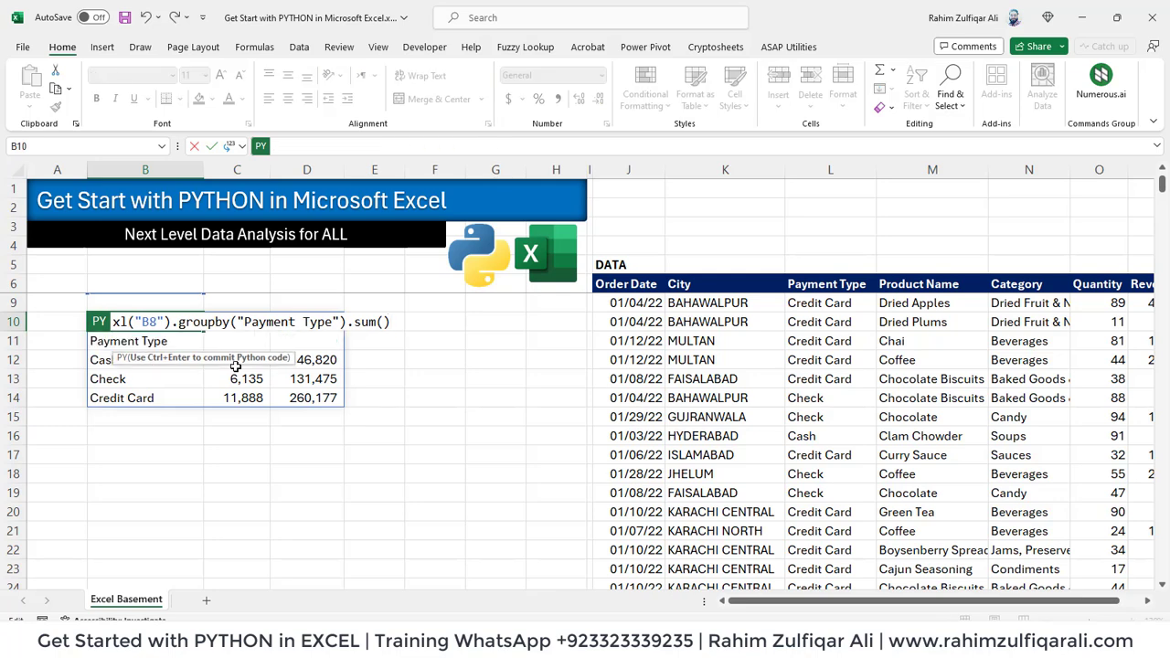
key(ctrl+Return)
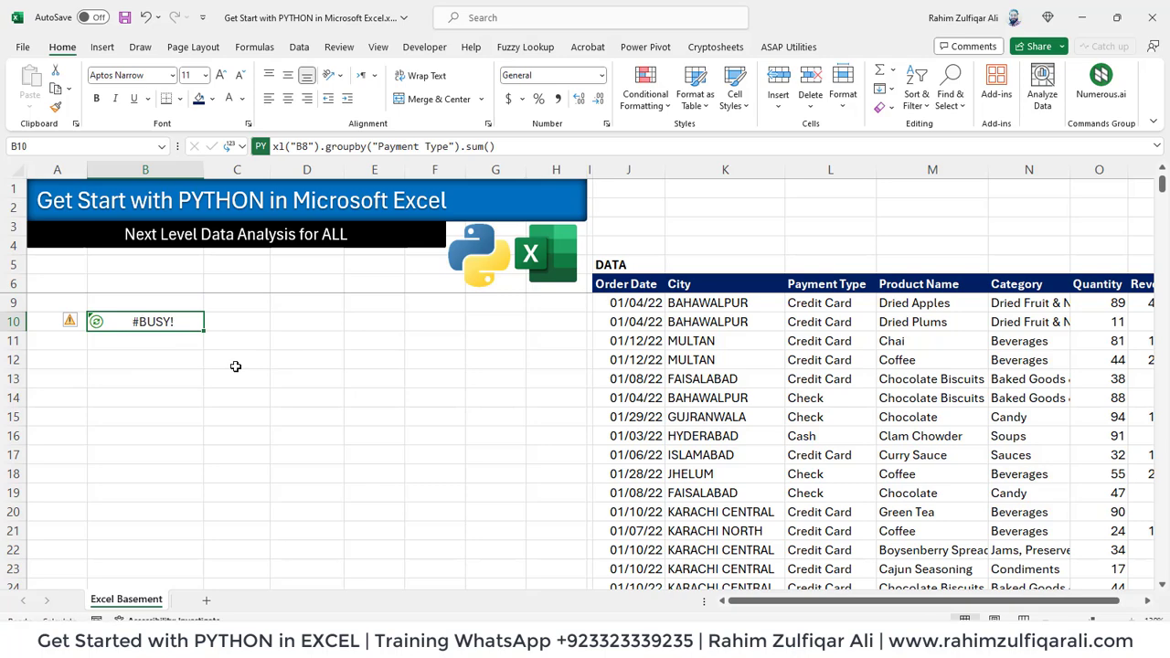